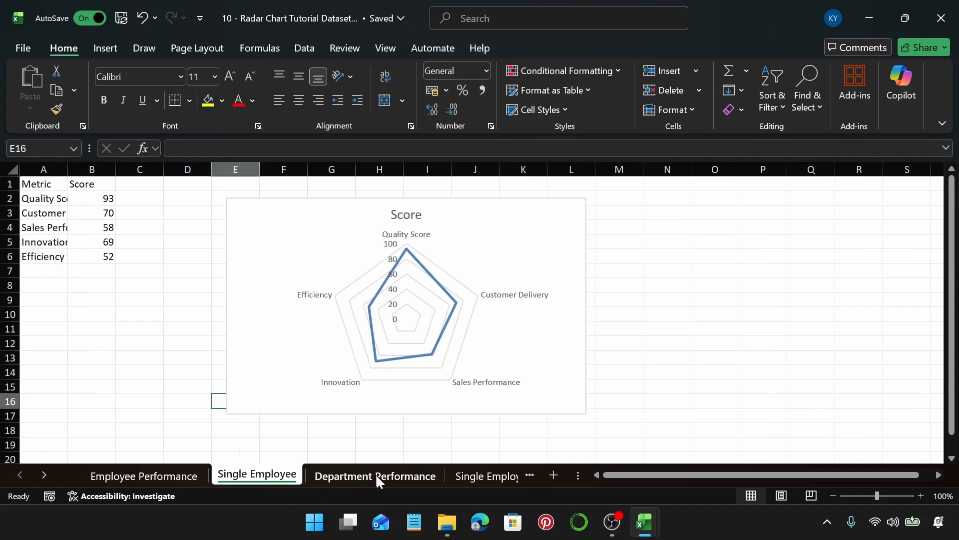
# - Look through the example radar charts on the workbook's sheets, from Department Performance to 8 Metrics
pyautogui.click(377, 476)
pyautogui.click(463, 470)
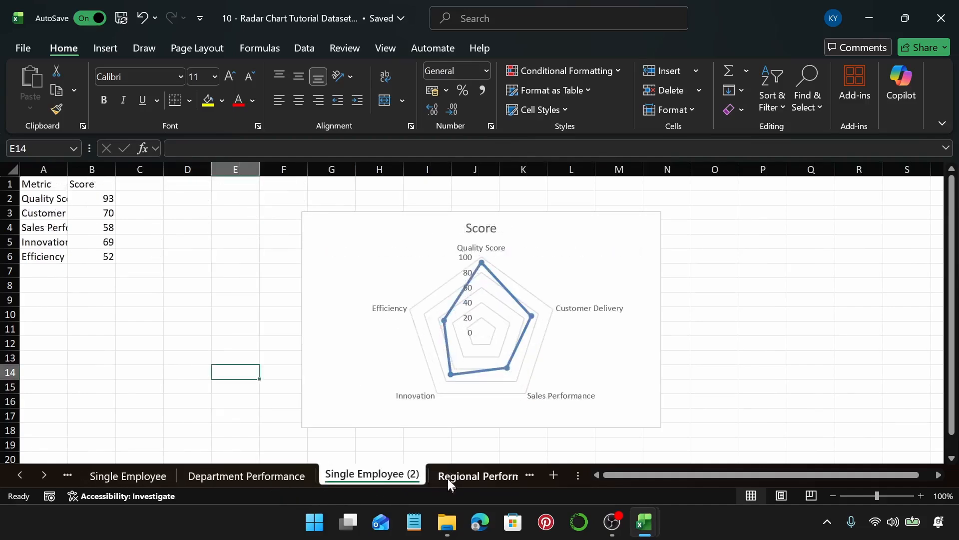
pyautogui.click(447, 478)
pyautogui.click(472, 475)
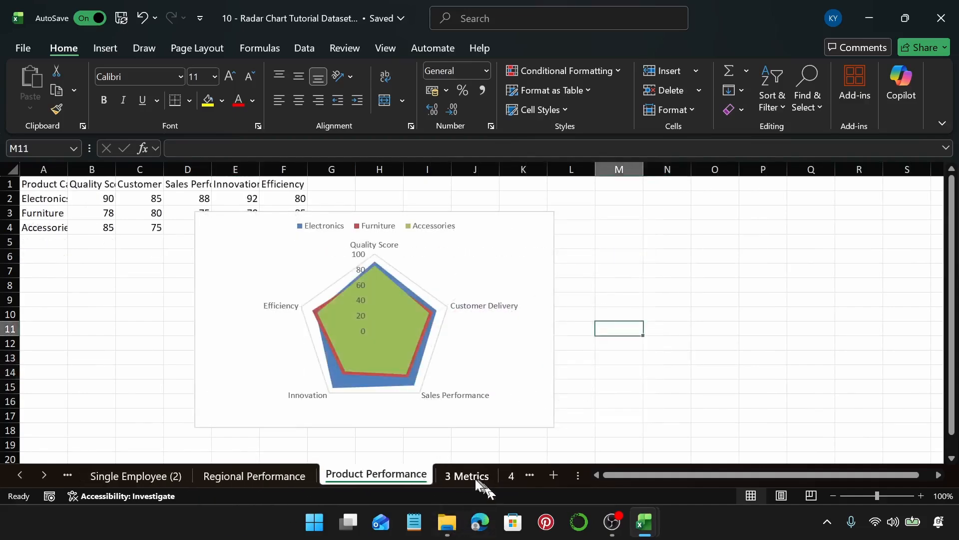
pyautogui.click(475, 479)
pyautogui.click(44, 475)
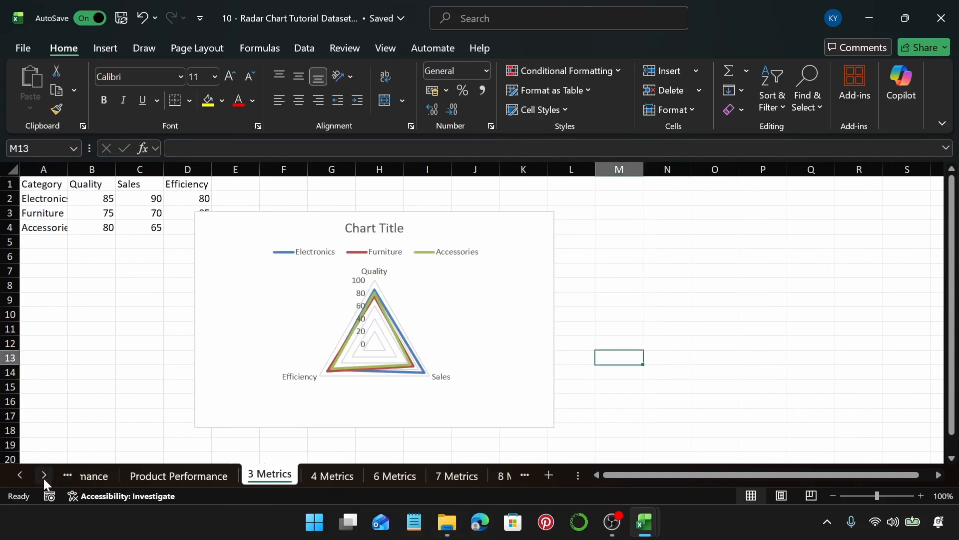
pyautogui.click(286, 478)
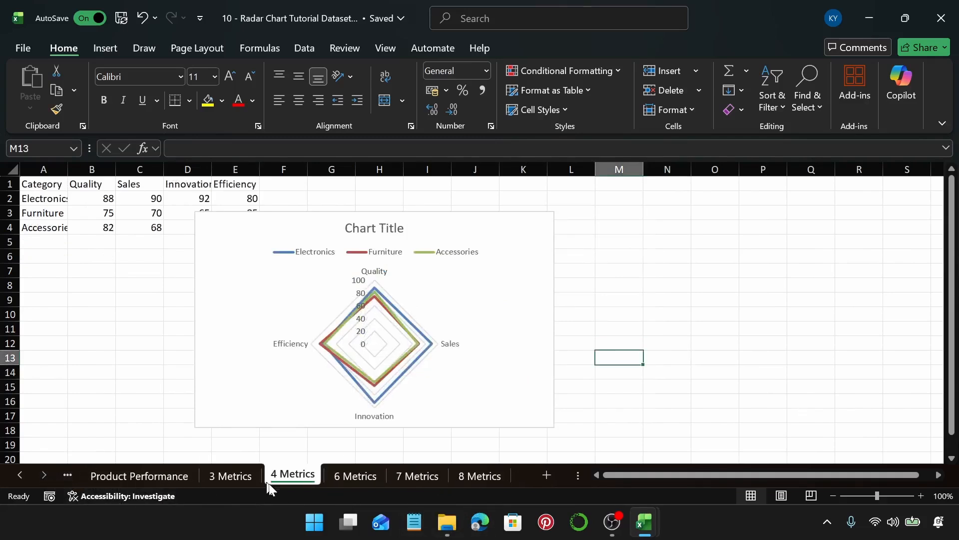
pyautogui.click(371, 477)
pyautogui.click(418, 475)
pyautogui.click(480, 476)
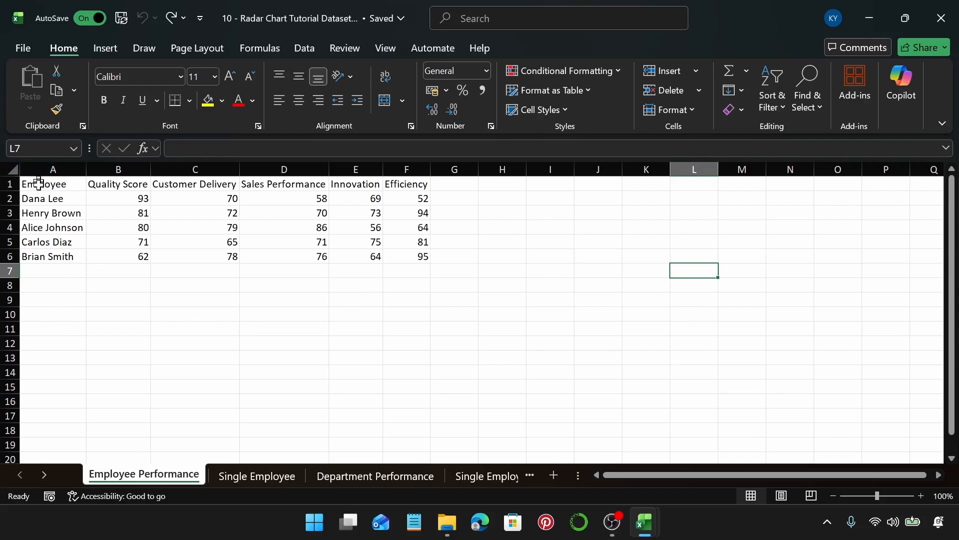
# - Insert a standard radar chart from the Employee Performance data in A1:F6, with employees as series and metrics as axes
pyautogui.click(39, 185)
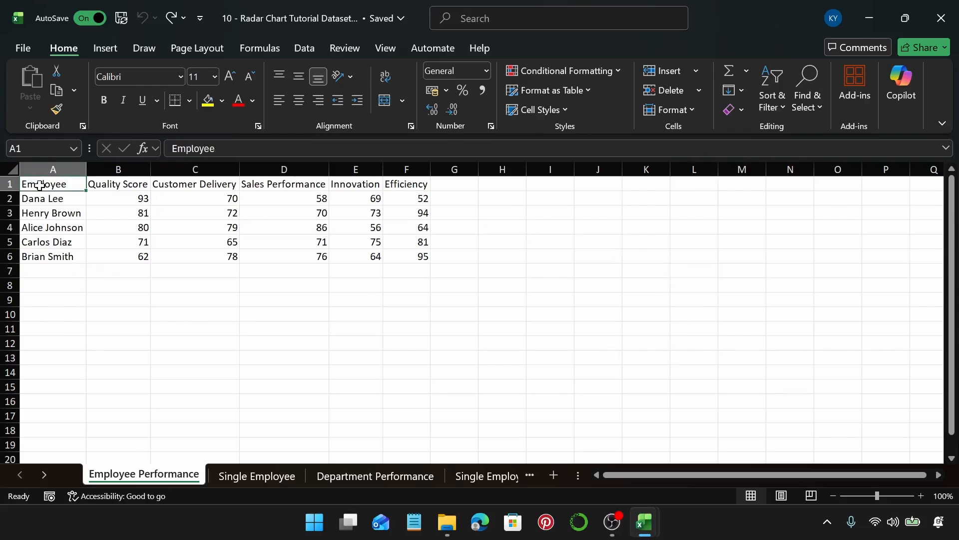
pyautogui.hotkey('ctrl', 'shift', 'Right')
pyautogui.hotkey('ctrl', 'shift', 'Down')
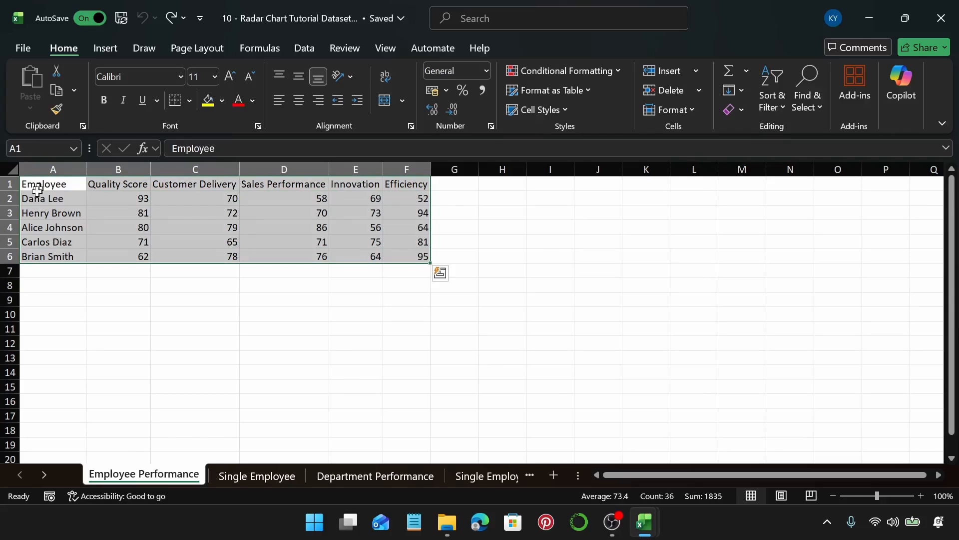
pyautogui.click(109, 55)
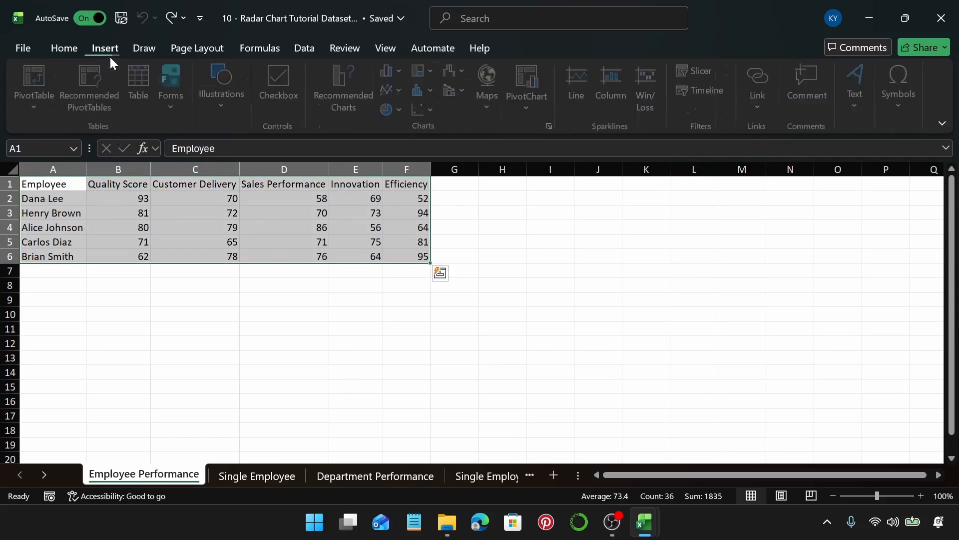
pyautogui.click(350, 99)
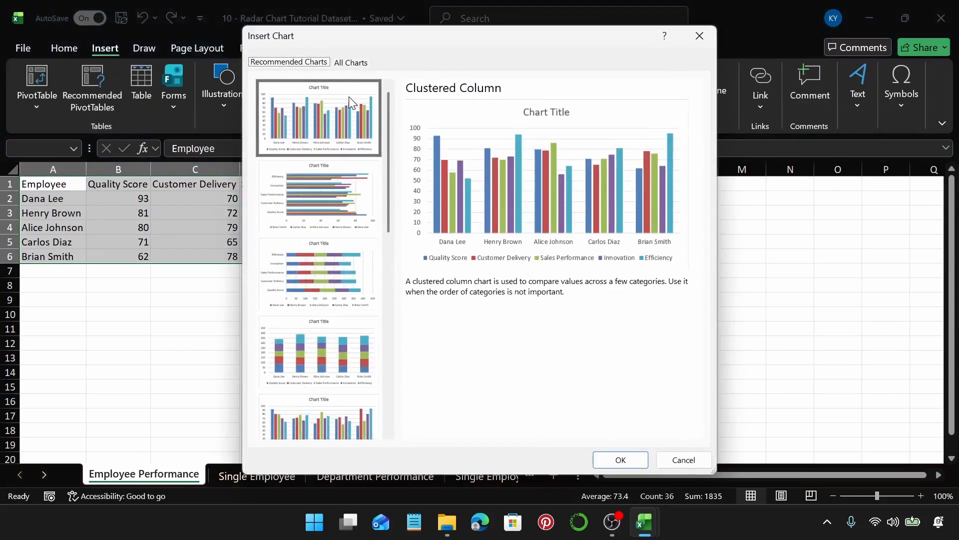
pyautogui.click(356, 65)
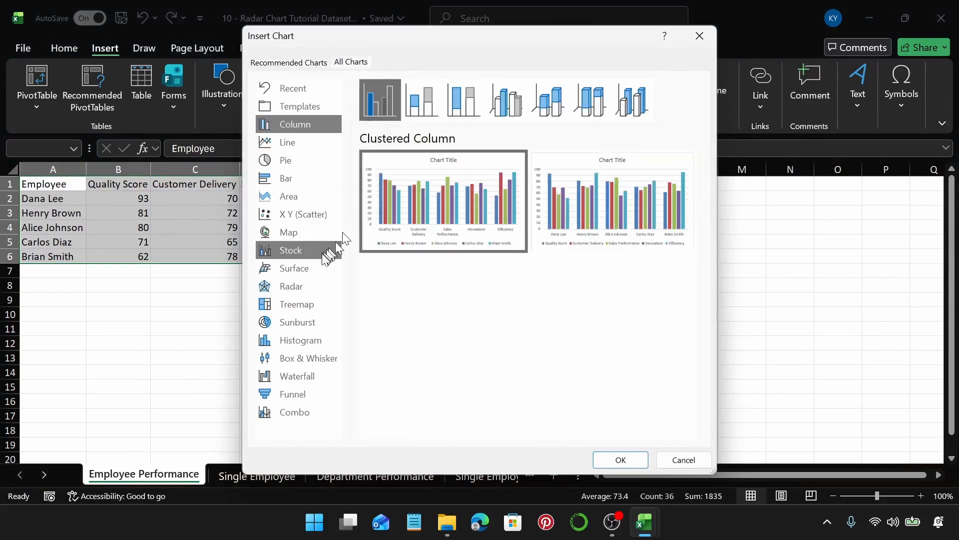
pyautogui.click(316, 289)
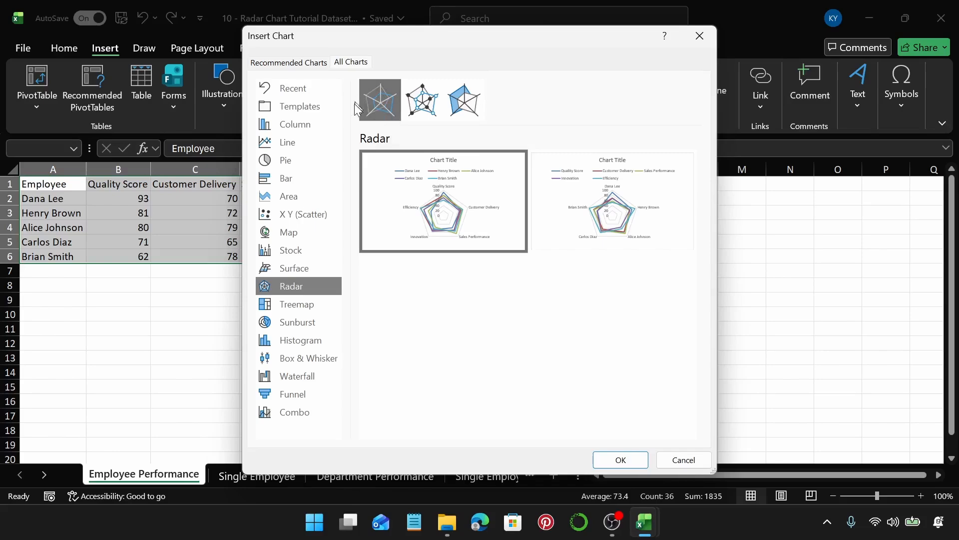
pyautogui.moveTo(410, 247)
pyautogui.click(621, 460)
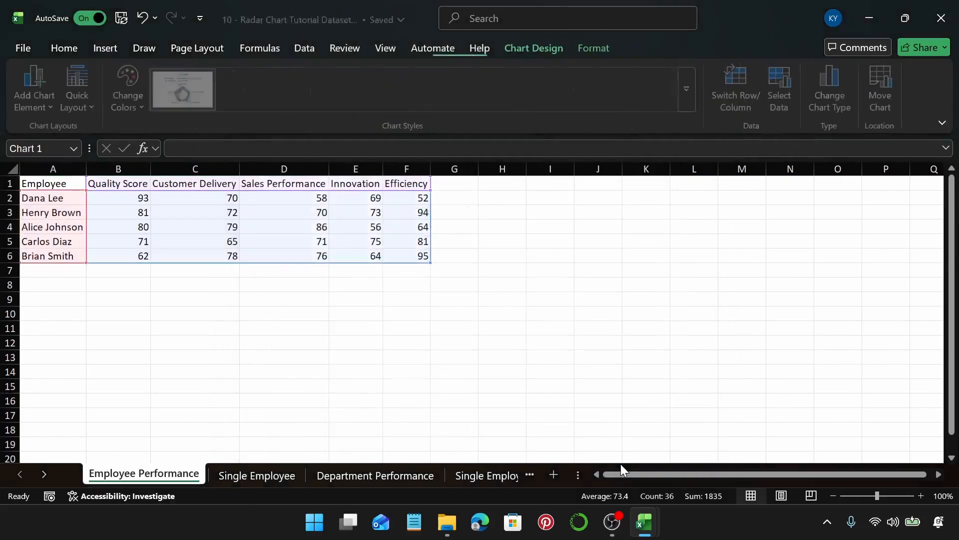
# - Move and enlarge the radar chart so it covers about columns D to M and rows 2 to 19
pyautogui.moveTo(646, 254); pyautogui.dragTo(650, 233)
pyautogui.moveTo(667, 298); pyautogui.dragTo(760, 293)
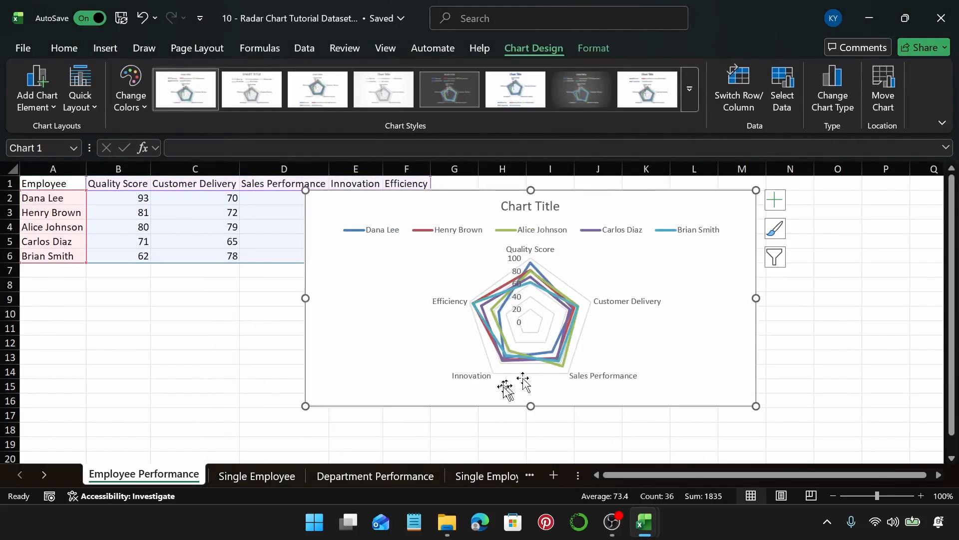
pyautogui.moveTo(531, 406); pyautogui.dragTo(539, 450)
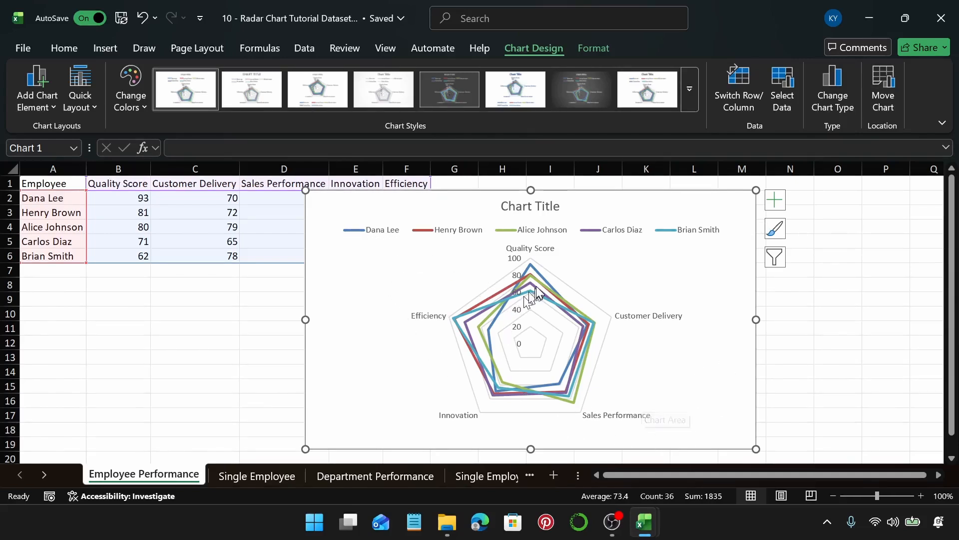
# - Exclude the fourth and fifth employees' series from the radar chart's data source
pyautogui.moveTo(539, 271)
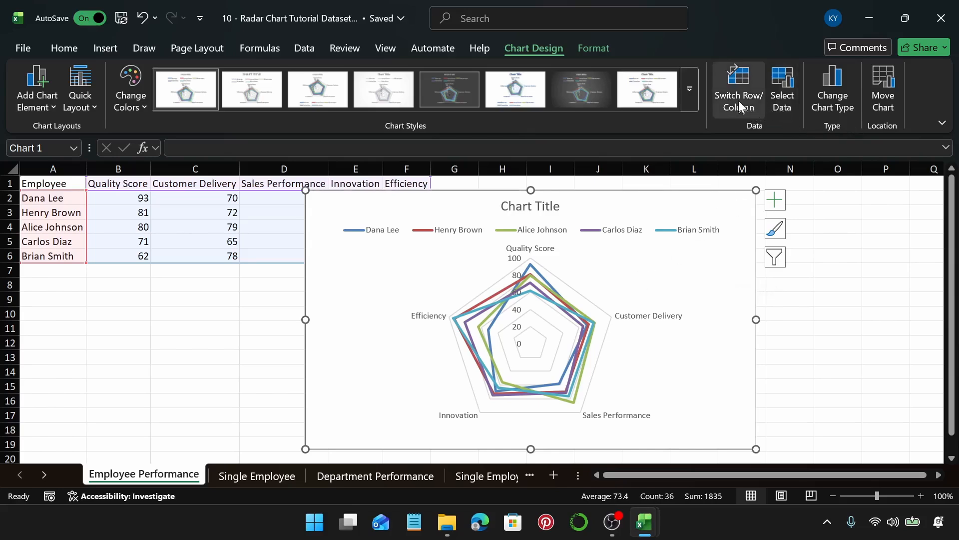
pyautogui.click(779, 87)
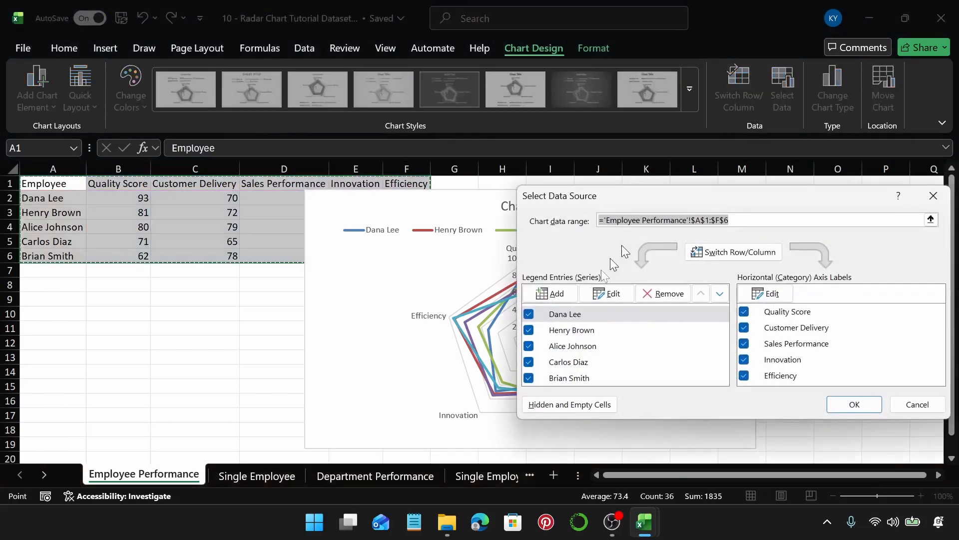
pyautogui.click(529, 378)
pyautogui.click(529, 361)
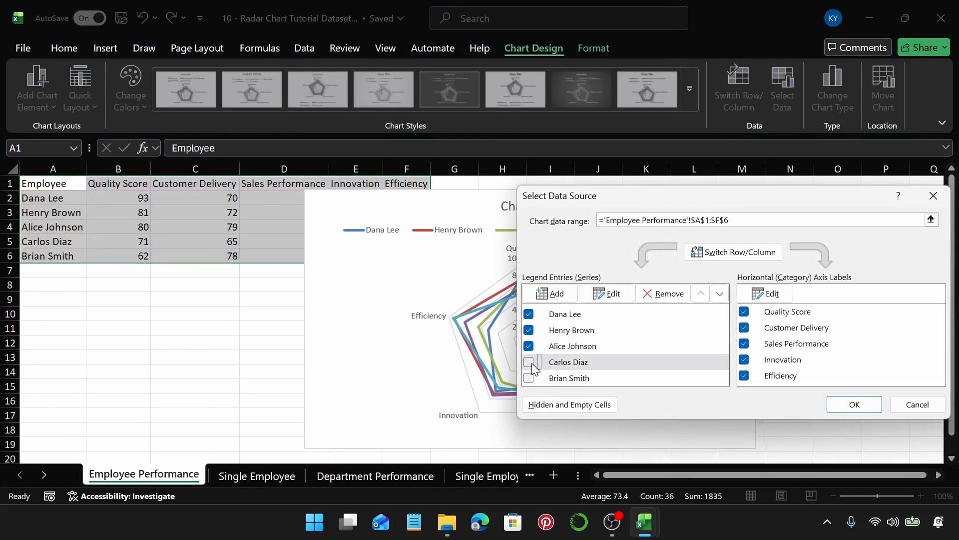
pyautogui.click(852, 405)
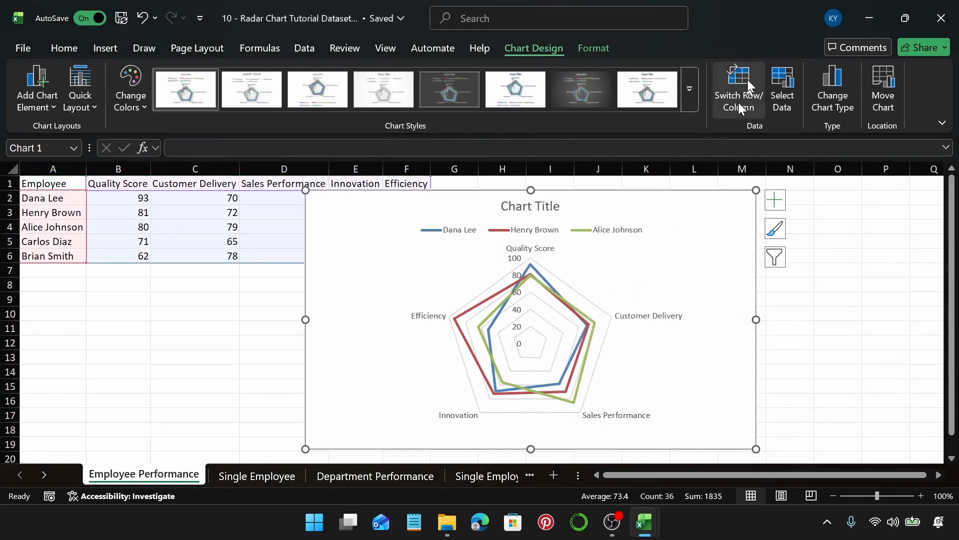
# - Exclude the second and third employees' series too, leaving only the first employee in the radar chart
pyautogui.click(777, 95)
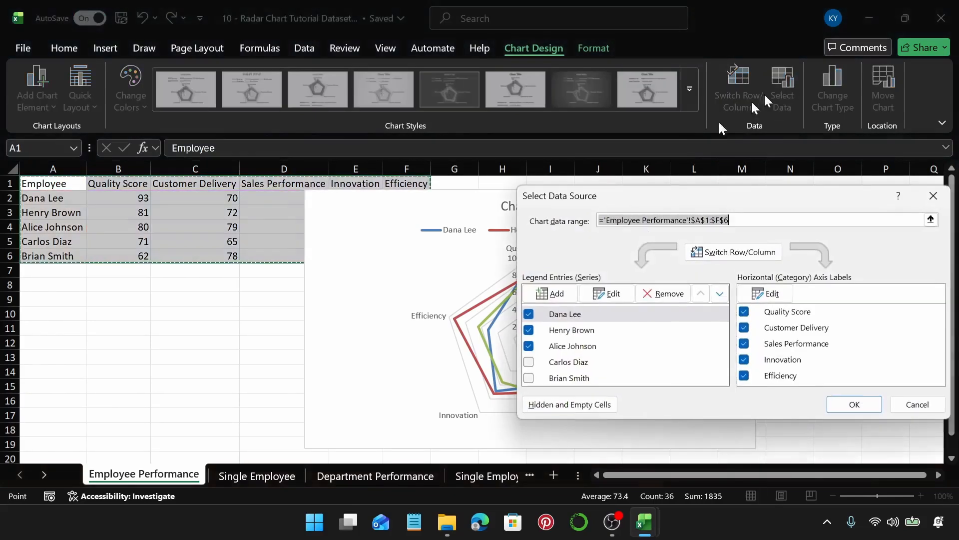
pyautogui.click(530, 346)
pyautogui.click(529, 330)
pyautogui.click(847, 403)
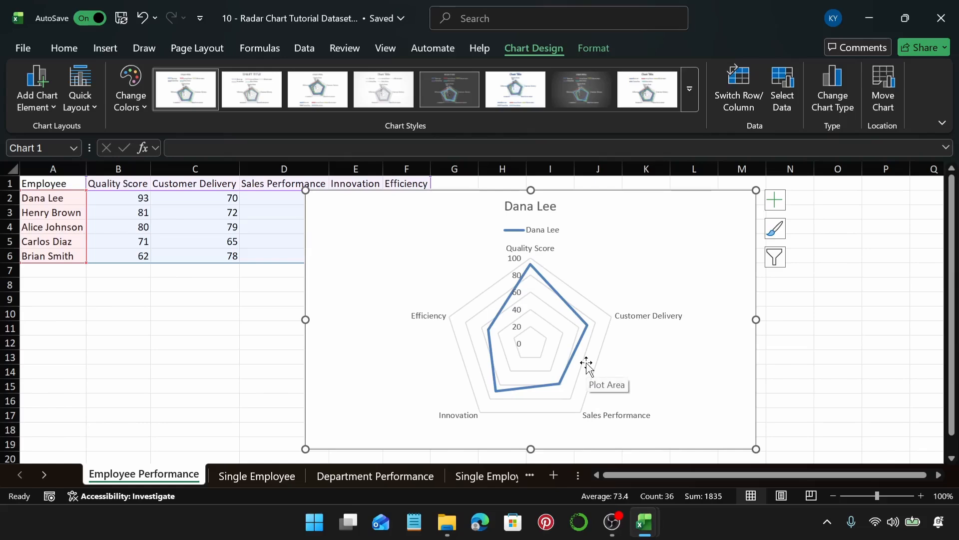
# - Include the second to fifth employees' series in the radar chart again and deselect the chart
pyautogui.click(783, 92)
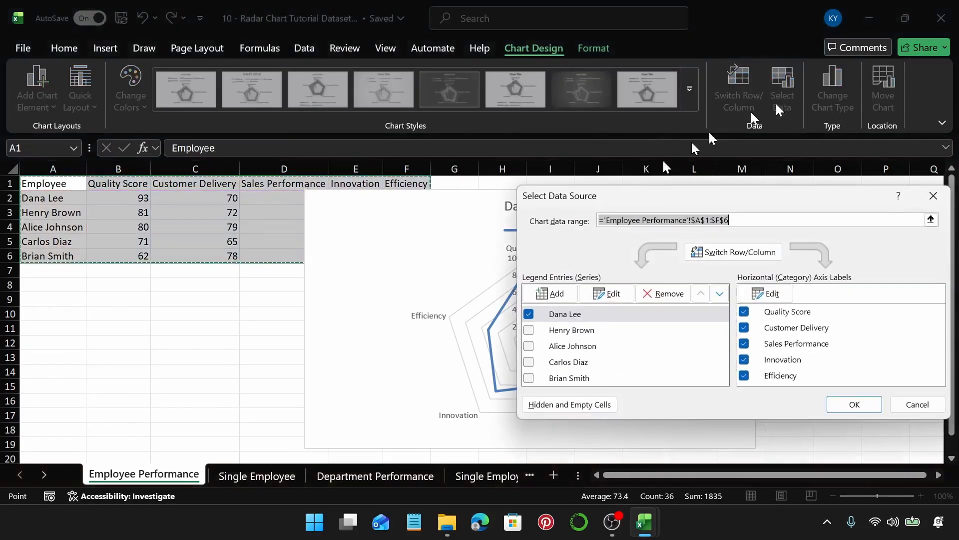
pyautogui.click(529, 330)
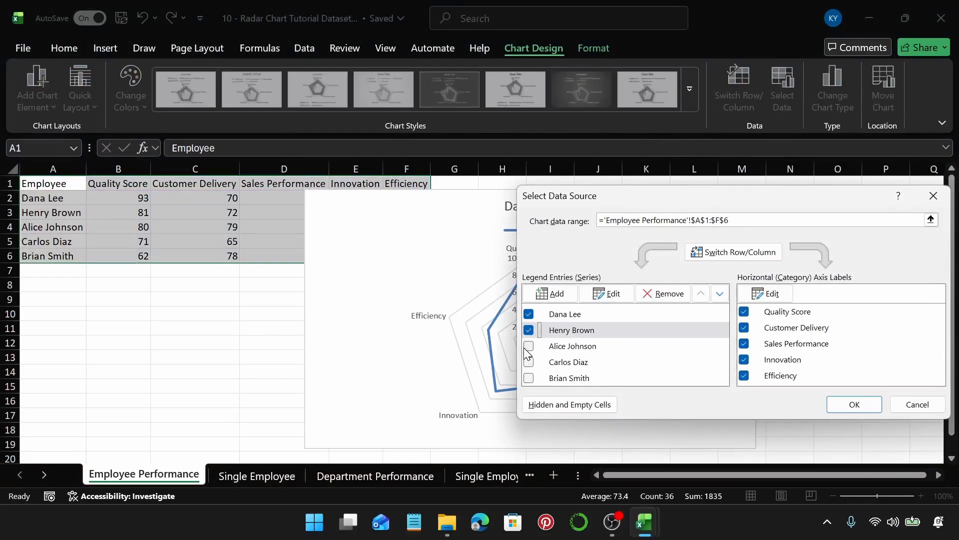
pyautogui.click(529, 346)
pyautogui.click(529, 362)
pyautogui.click(529, 377)
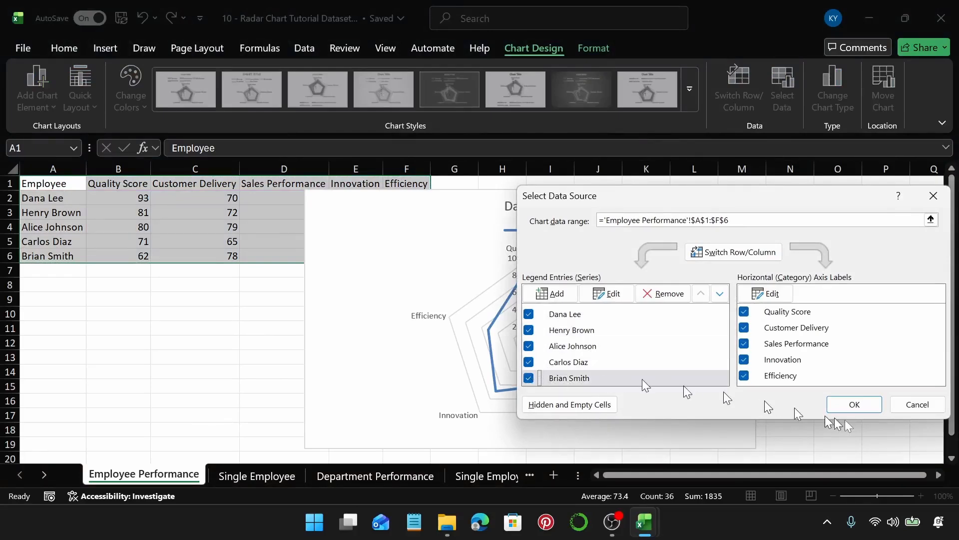
pyautogui.click(866, 407)
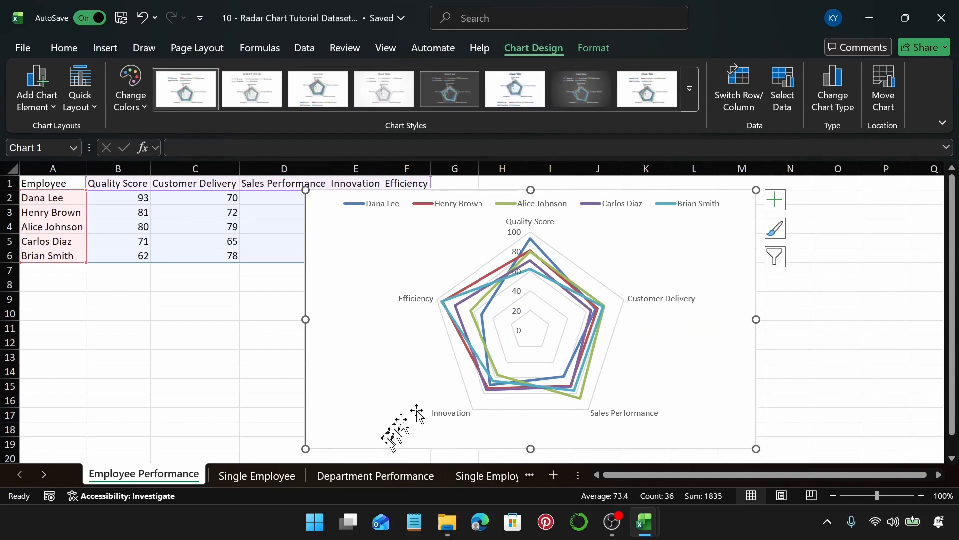
pyautogui.click(253, 413)
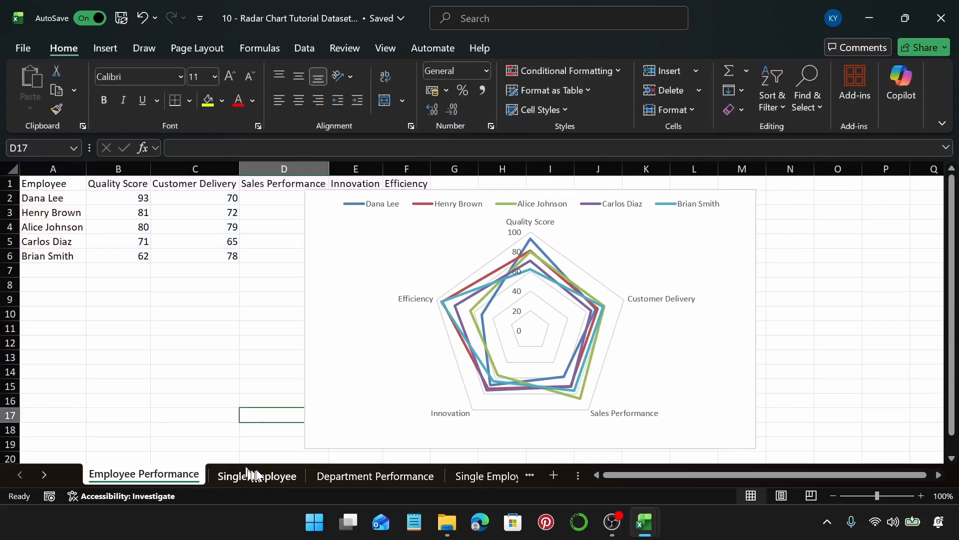
# - Insert a standard radar chart on the Single Employee sheet from the Metric and Score data in A1:B6
pyautogui.click(253, 474)
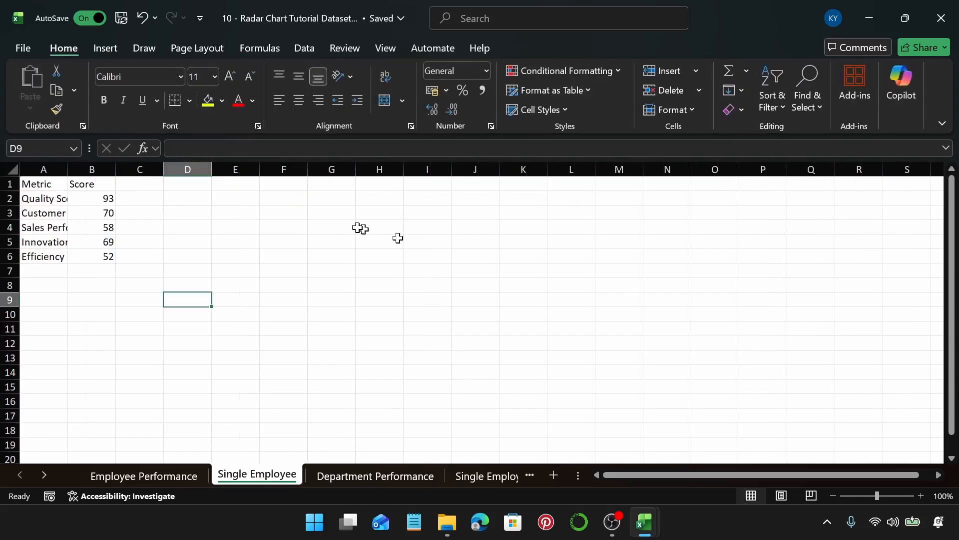
pyautogui.click(52, 184)
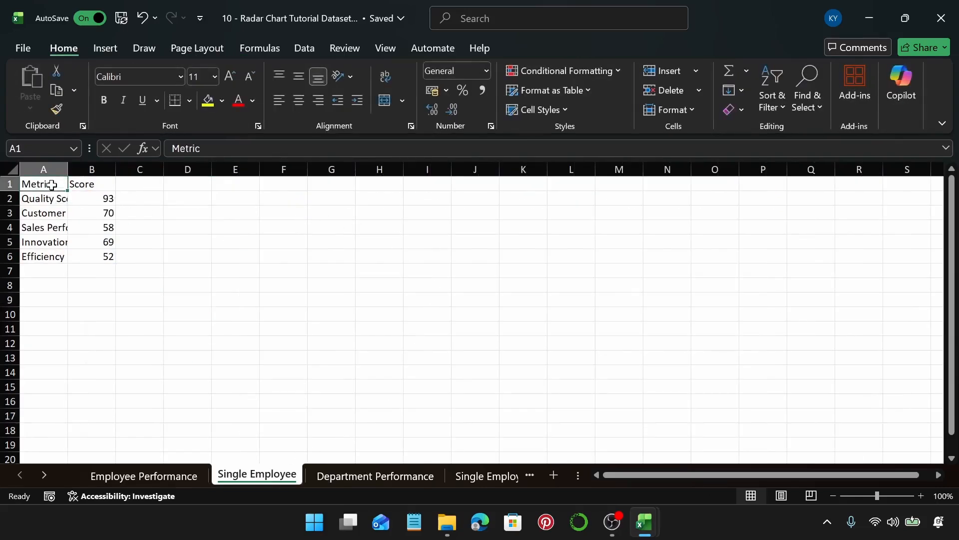
pyautogui.press('Right')
pyautogui.press('Left')
pyautogui.hotkey('shift', 'Right')
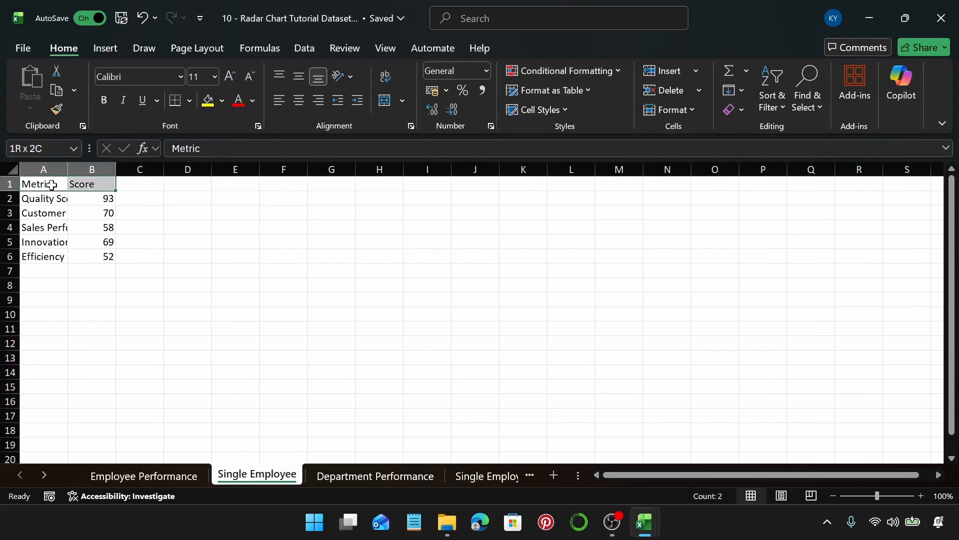
pyautogui.hotkey('ctrl', 'shift', 'Down')
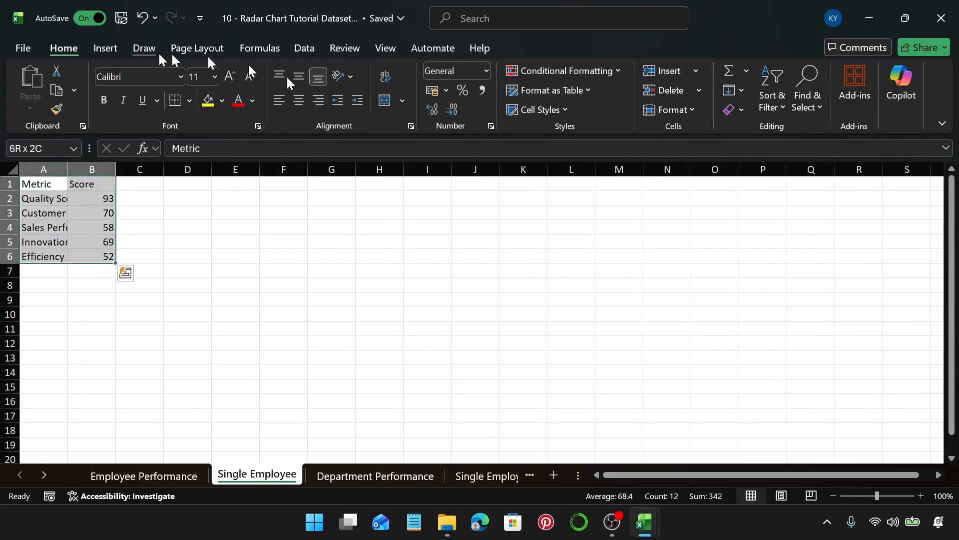
pyautogui.click(103, 49)
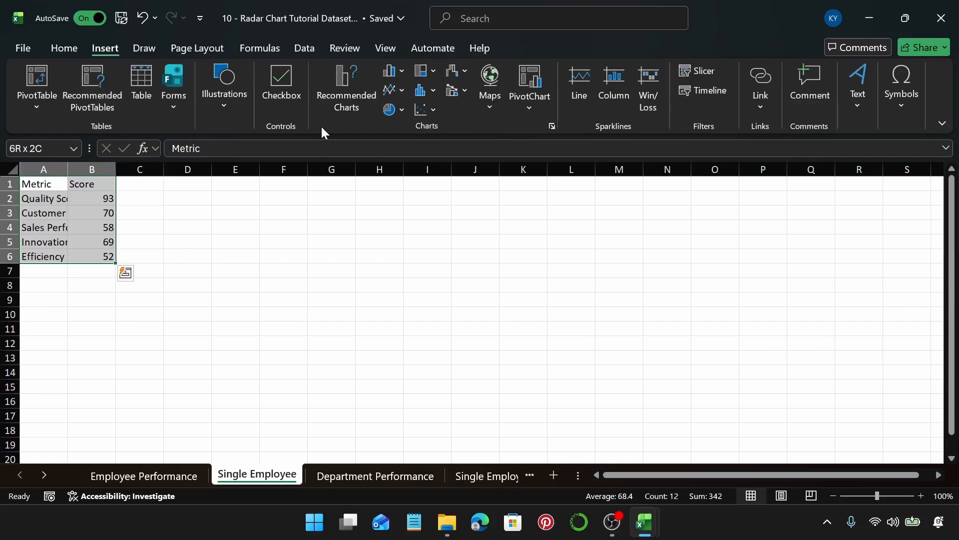
pyautogui.click(345, 95)
pyautogui.click(349, 64)
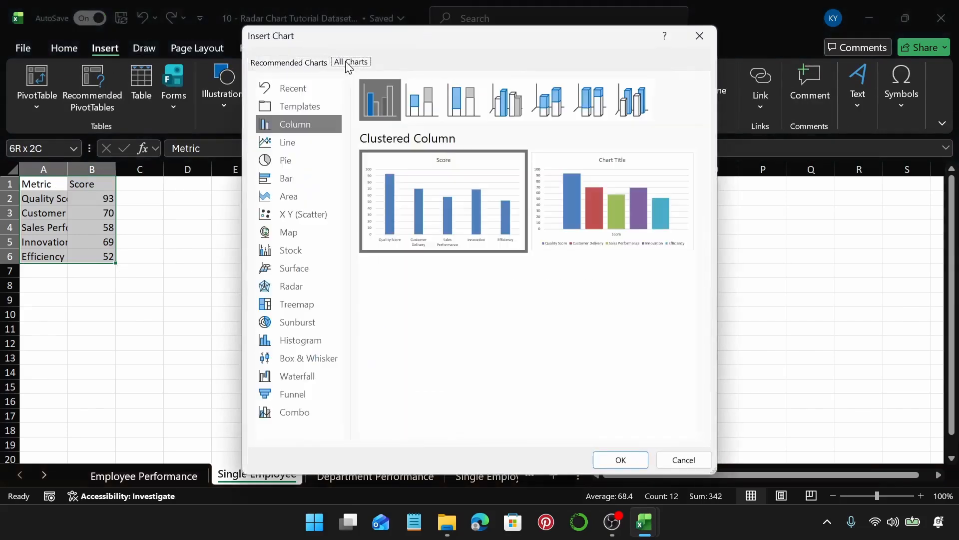
pyautogui.click(300, 285)
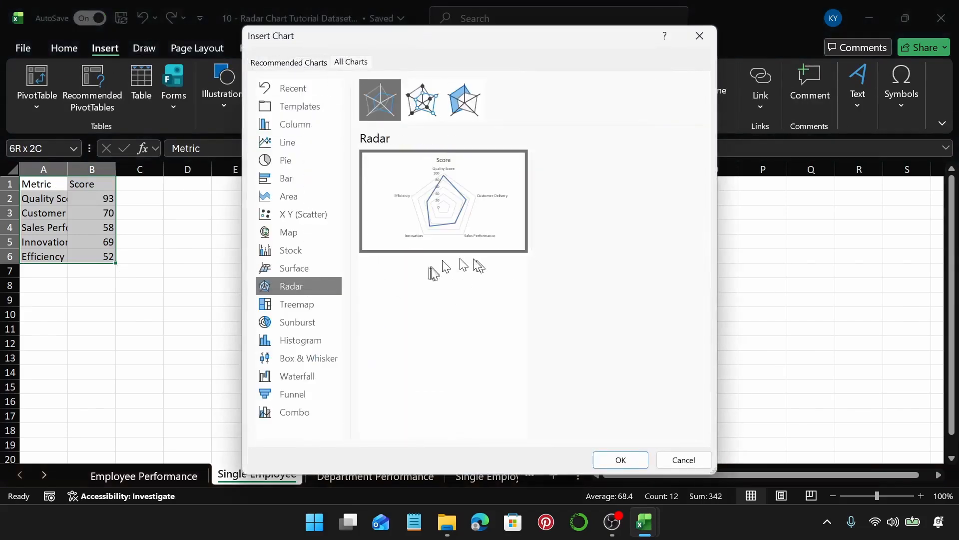
pyautogui.click(620, 459)
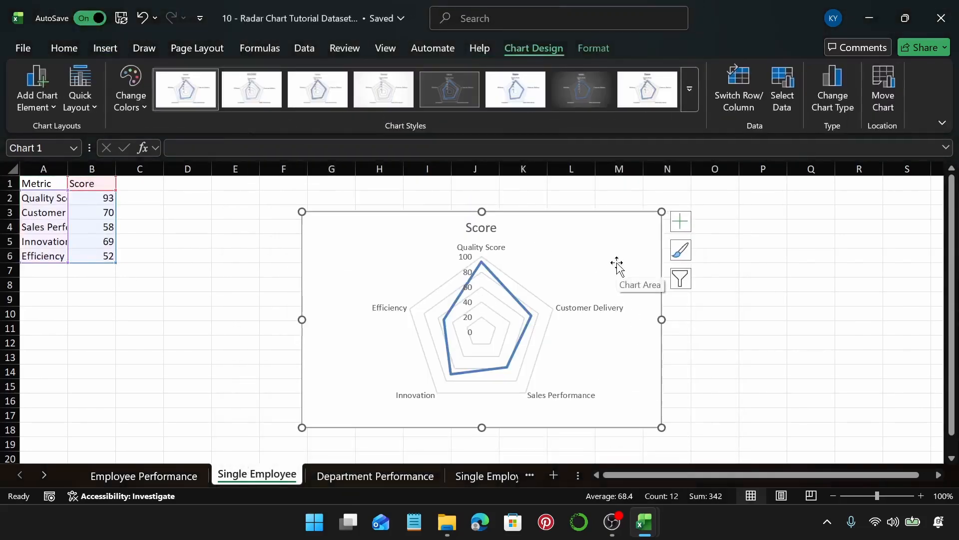
# - Compare the radar chart on the Employee Performance sheet with the one on the Single Employee sheet
pyautogui.click(188, 472)
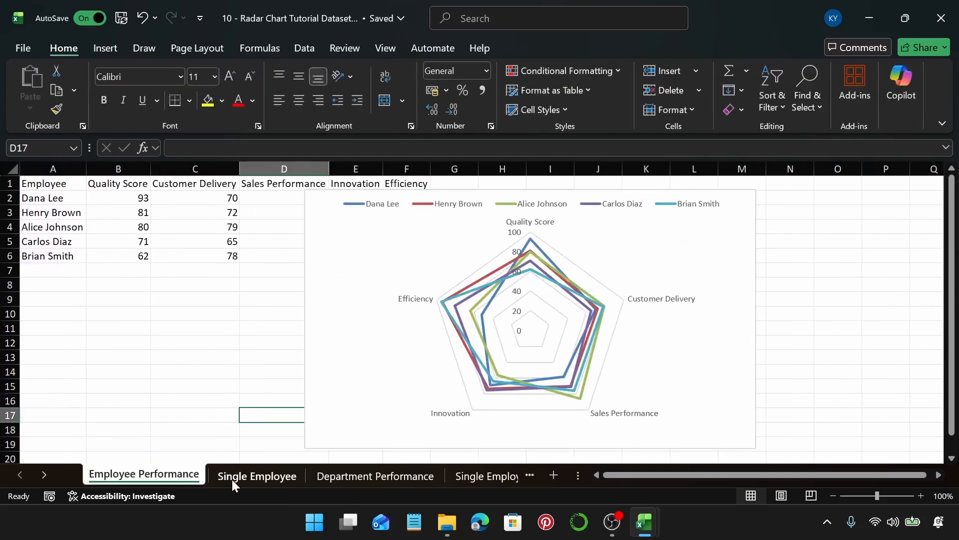
pyautogui.click(232, 478)
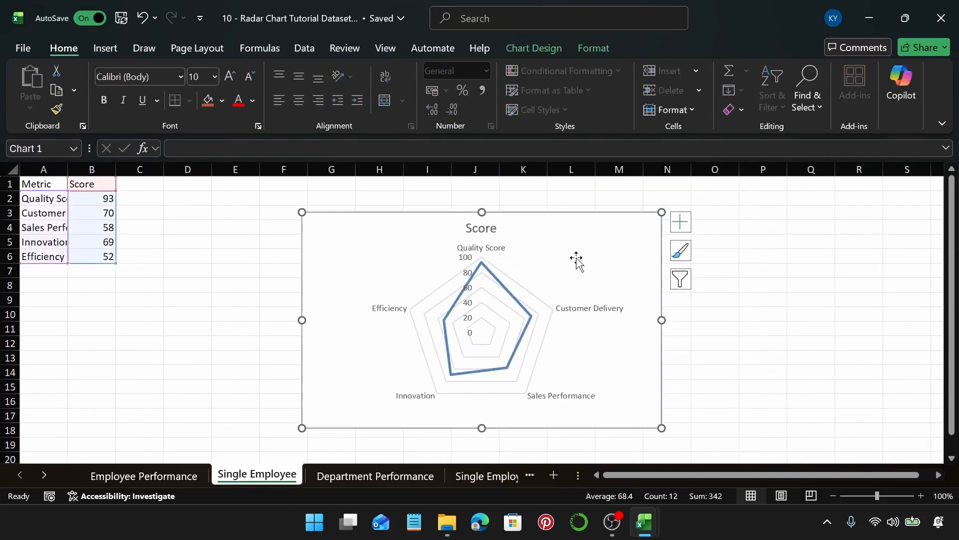
# - Move the radar chart on the Single Employee sheet closer to the Metric and Score data
pyautogui.moveTo(602, 253); pyautogui.dragTo(529, 240)
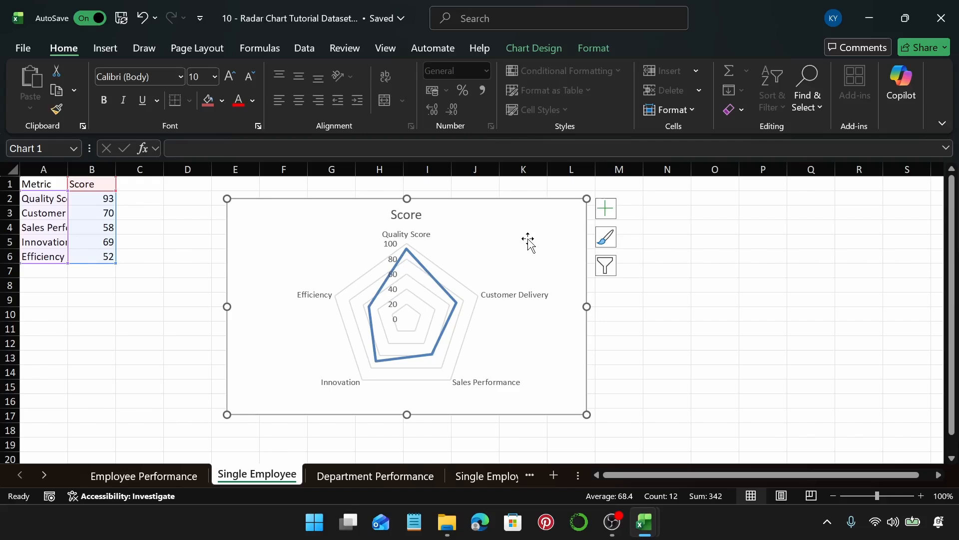
# - Insert a Radar with Markers chart on the Department Performance sheet from the data in A1:F6
pyautogui.click(399, 474)
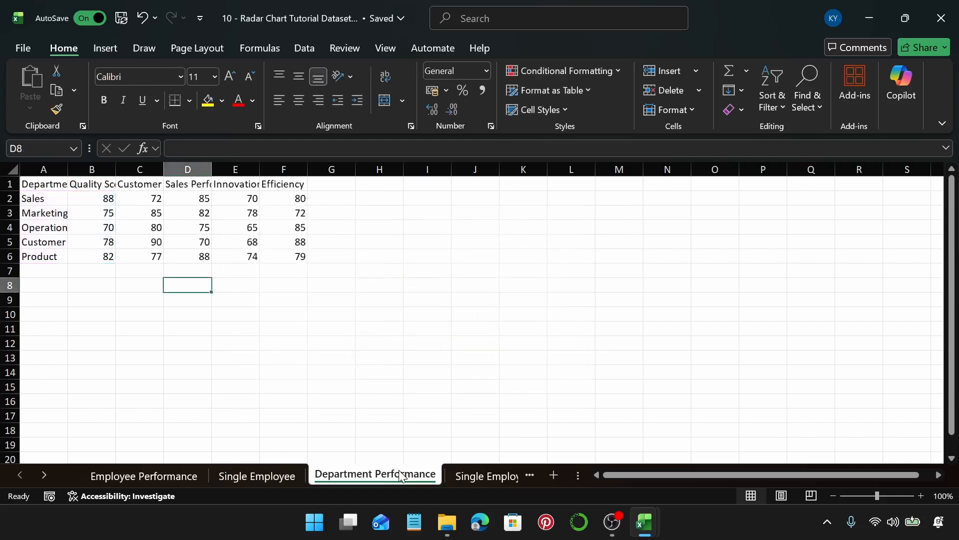
pyautogui.click(33, 185)
pyautogui.hotkey('ctrl', 'shift', 'Right')
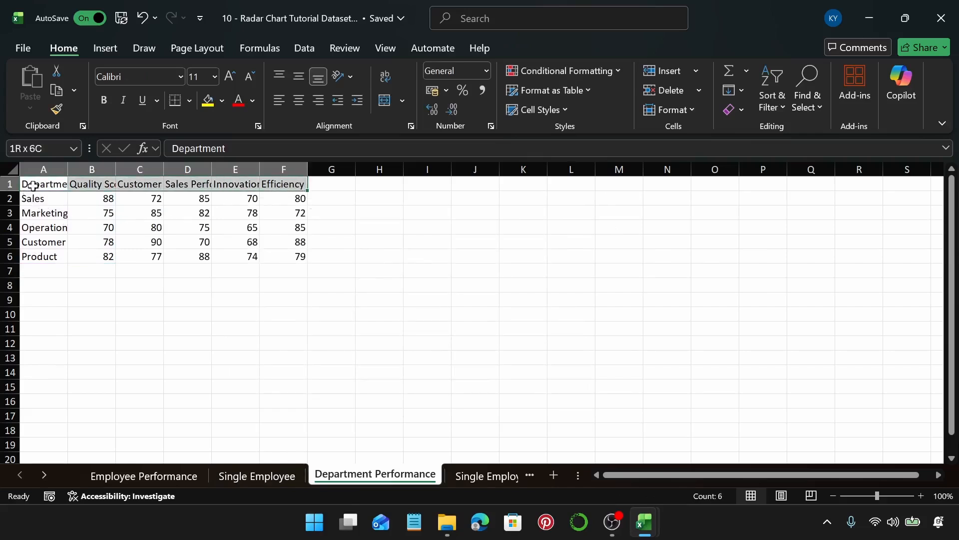
pyautogui.hotkey('ctrl', 'shift', 'Down')
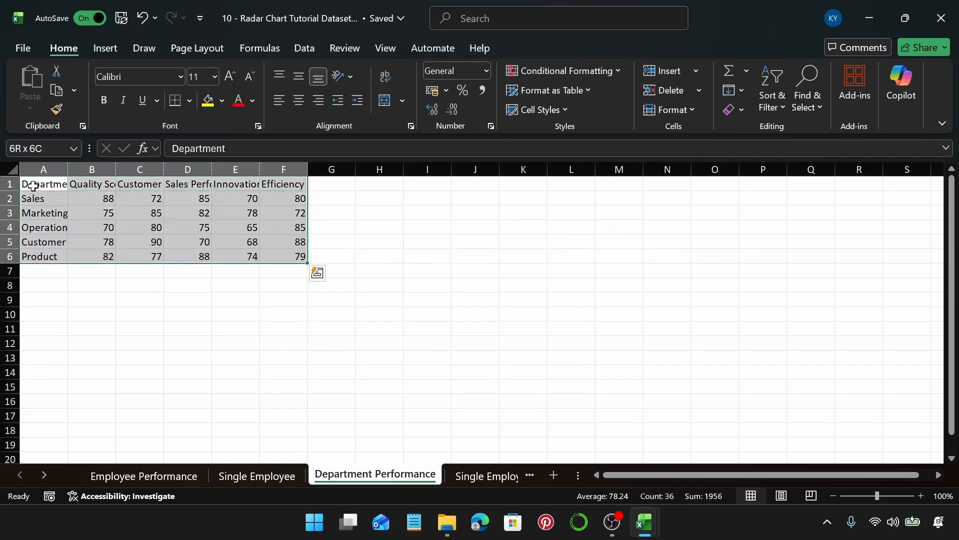
pyautogui.click(105, 48)
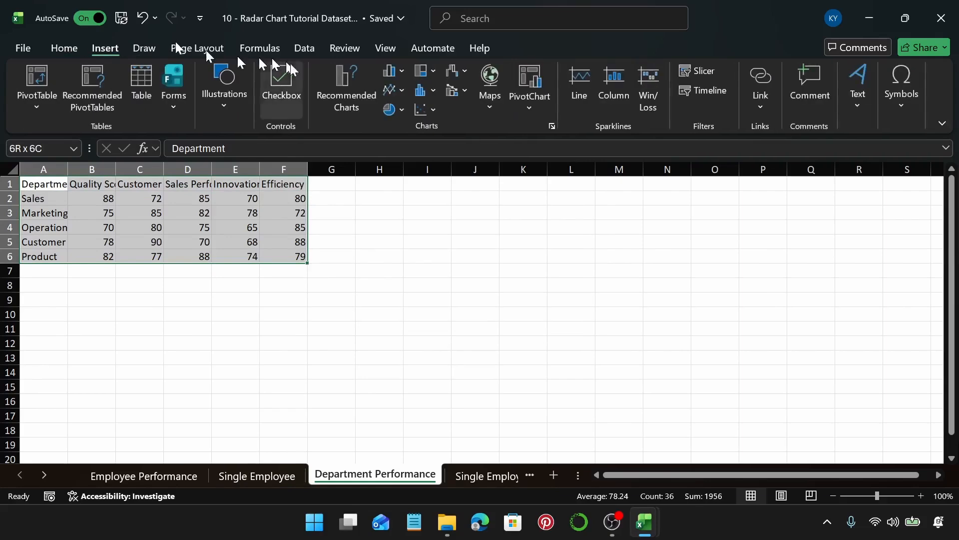
pyautogui.click(339, 84)
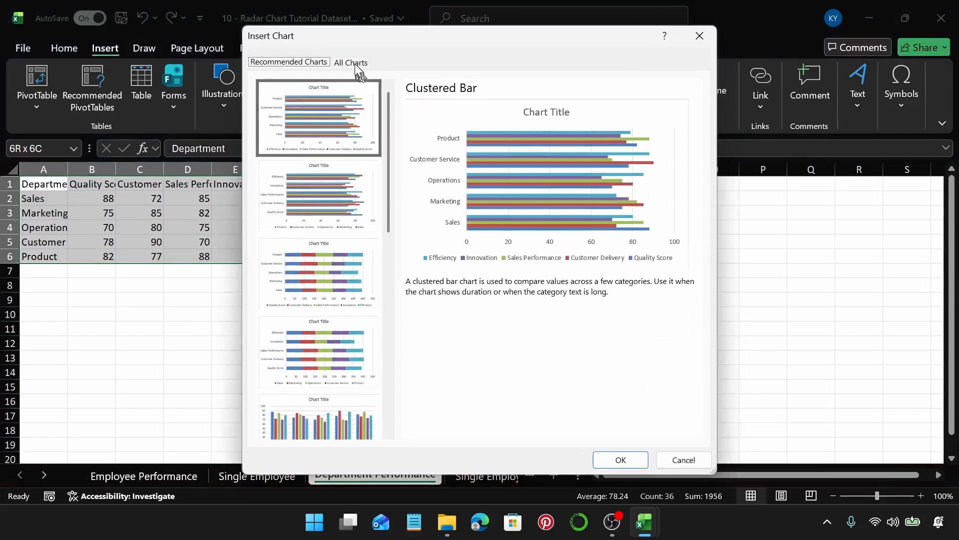
pyautogui.click(355, 64)
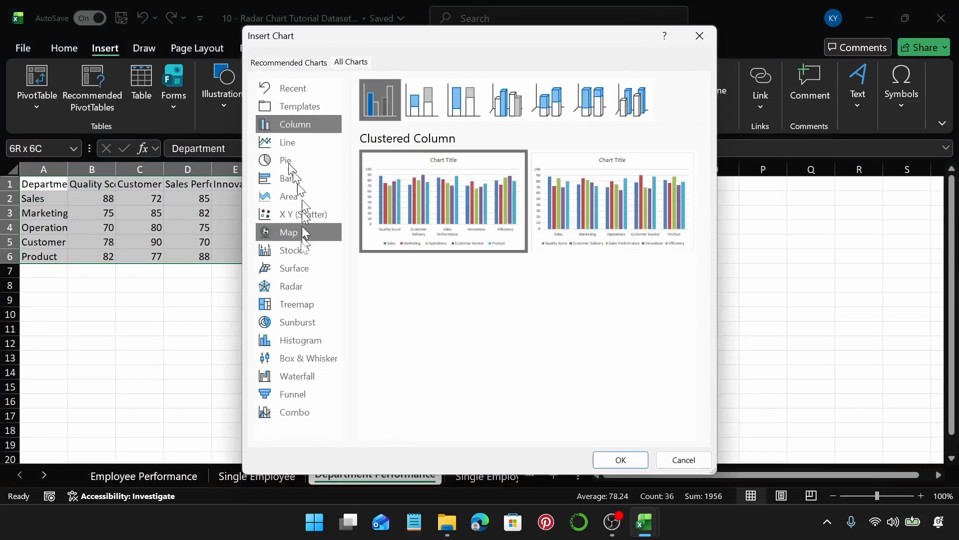
pyautogui.click(309, 286)
pyautogui.click(422, 100)
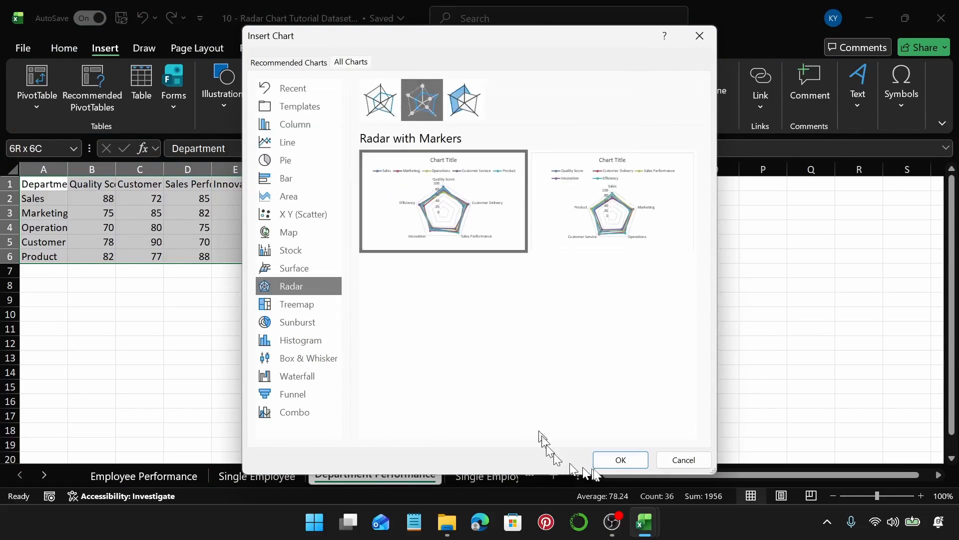
pyautogui.click(607, 459)
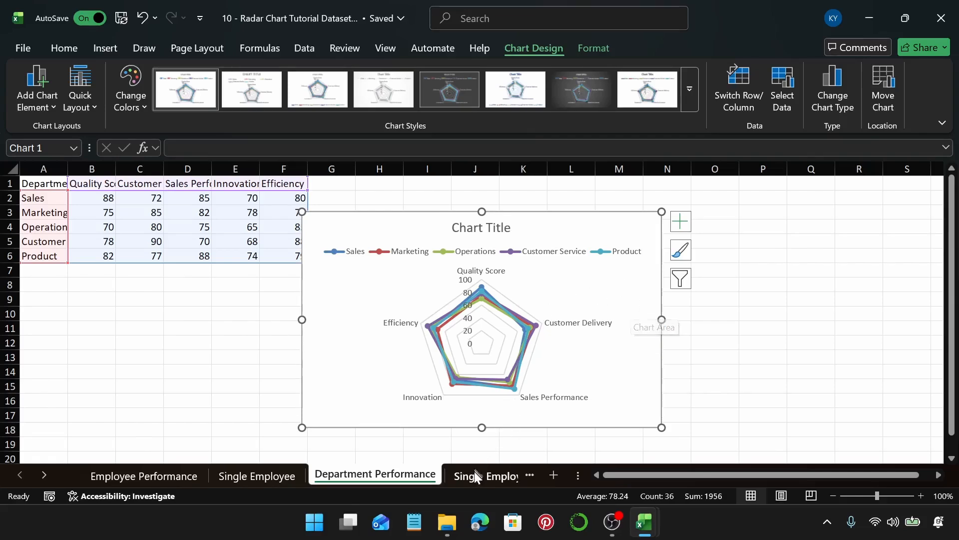
# - Insert a Radar with Markers chart on the Single Employee (2) sheet from A1:B6 and deselect it
pyautogui.moveTo(475, 474); pyautogui.dragTo(382, 456)
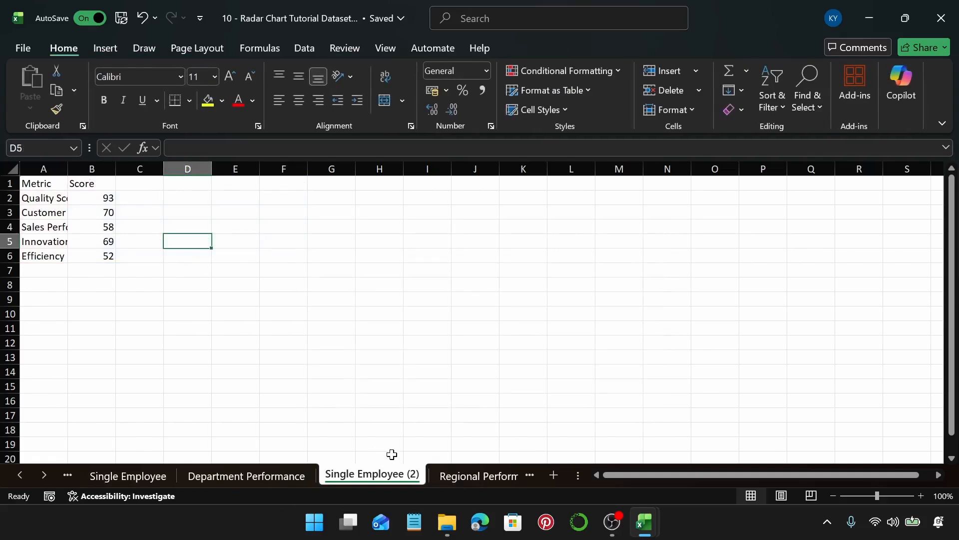
pyautogui.click(50, 183)
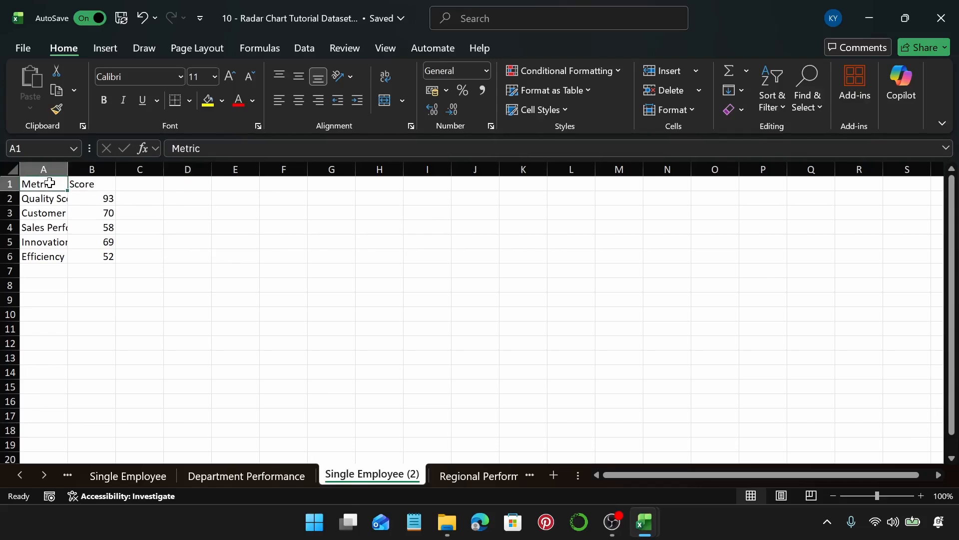
pyautogui.hotkey('ctrl', 'shift', 'Right')
pyautogui.hotkey('ctrl', 'shift', 'Down')
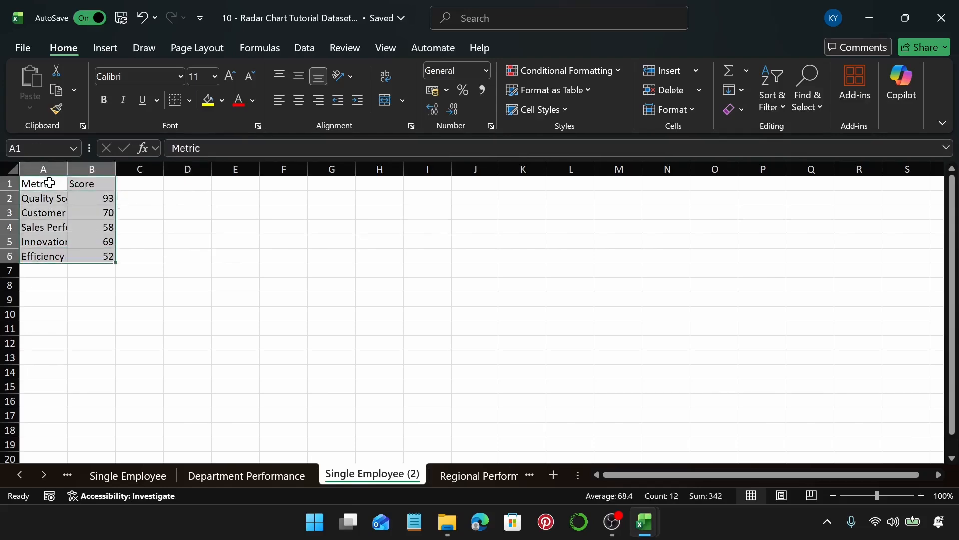
pyautogui.click(118, 48)
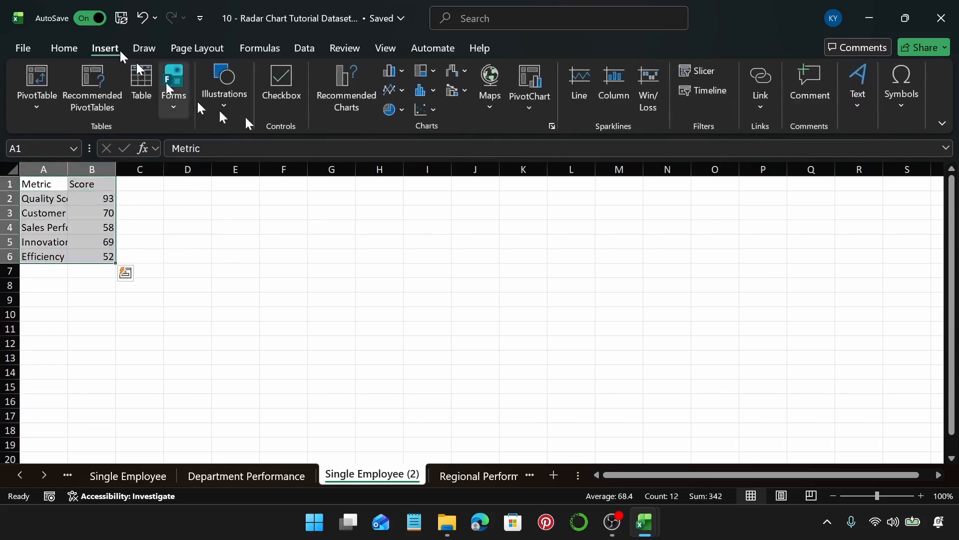
pyautogui.click(347, 95)
pyautogui.click(352, 67)
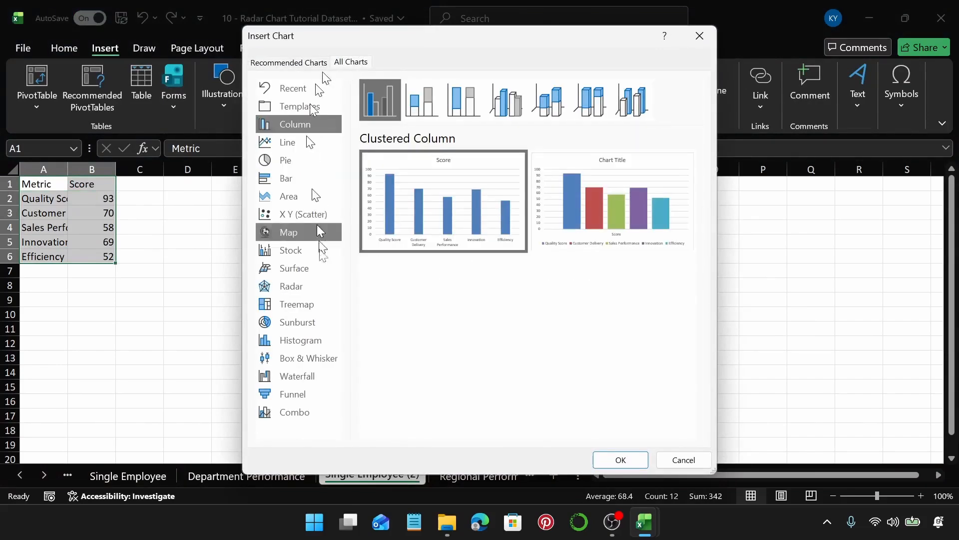
pyautogui.click(313, 287)
pyautogui.click(416, 106)
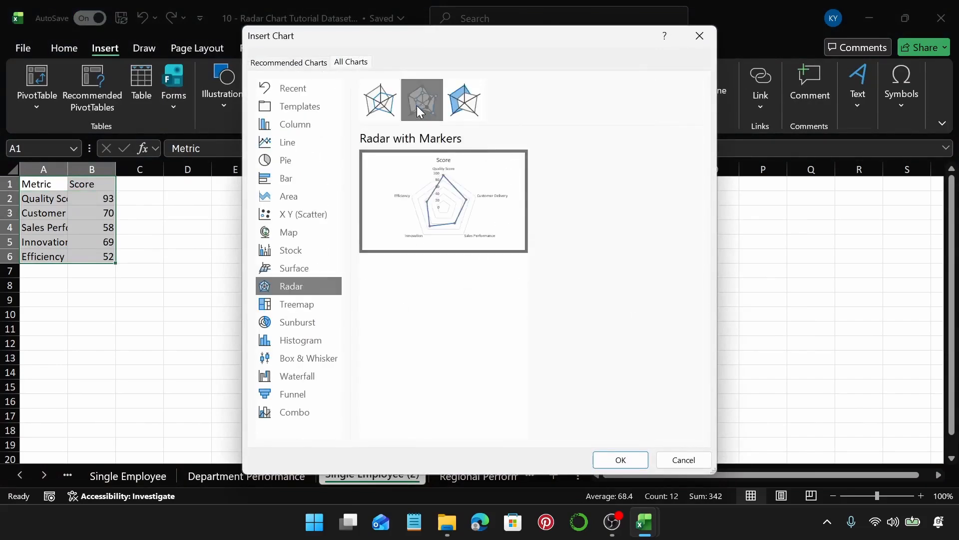
pyautogui.click(643, 461)
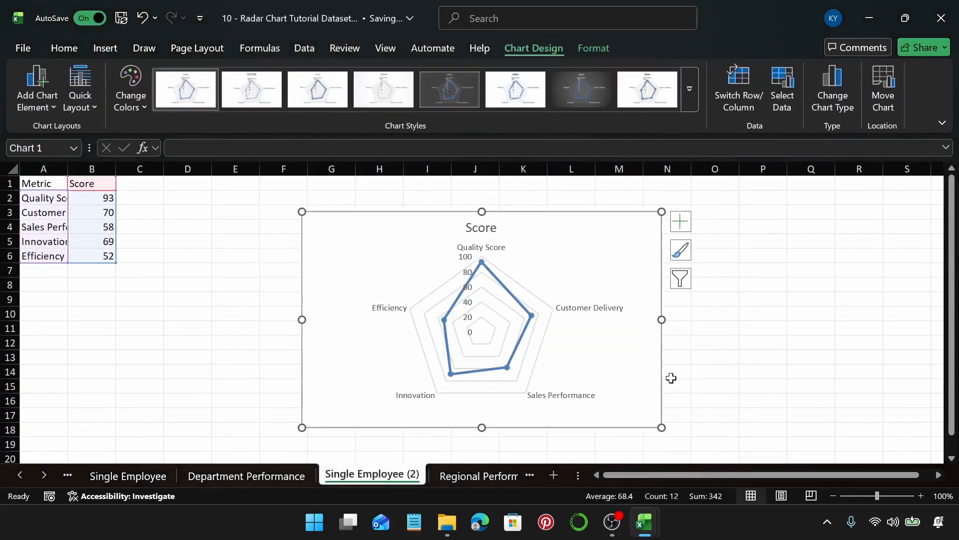
pyautogui.click(702, 289)
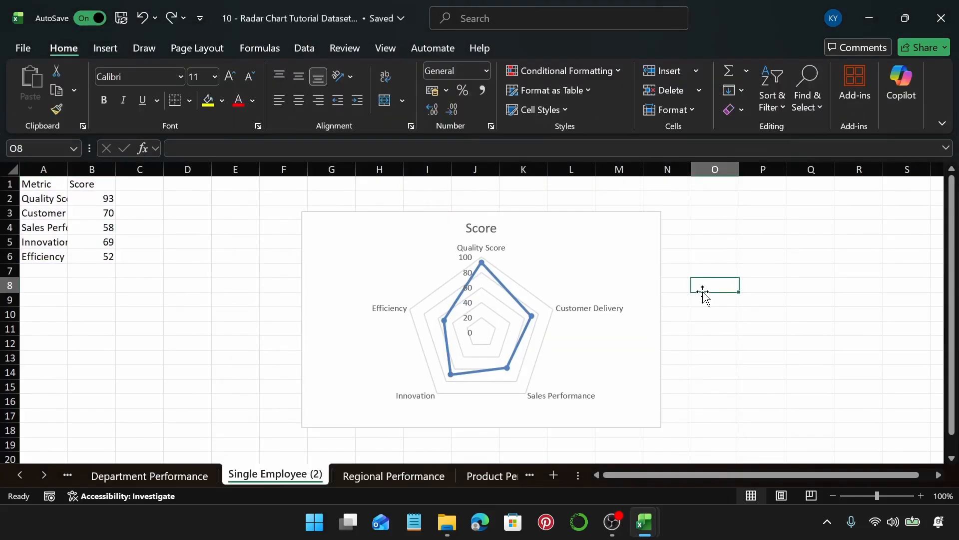
# - Insert a Filled Radar chart on the Regional Performance sheet from the data in A1:F5
pyautogui.click(386, 479)
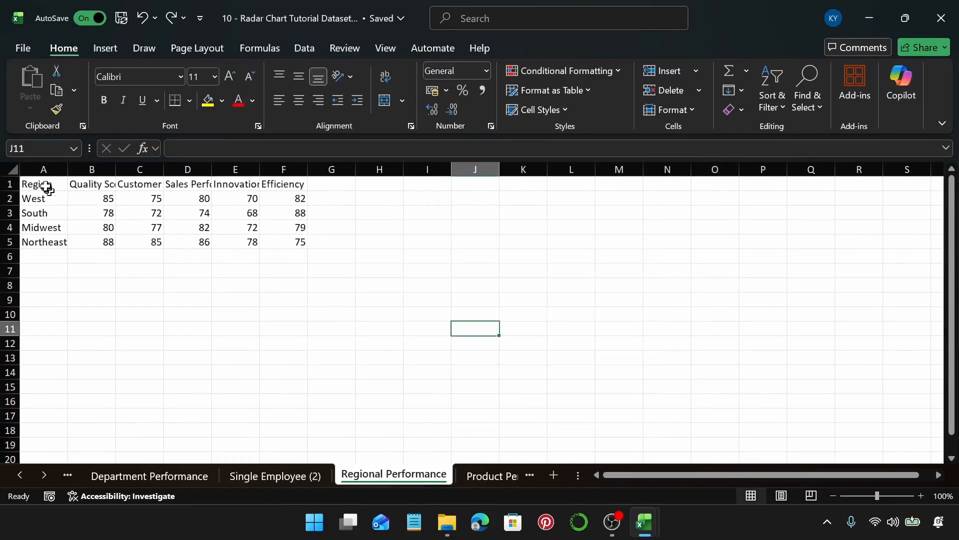
pyautogui.click(46, 186)
pyautogui.hotkey('ctrl', 'shift', 'Right')
pyautogui.hotkey('ctrl', 'shift', 'Down')
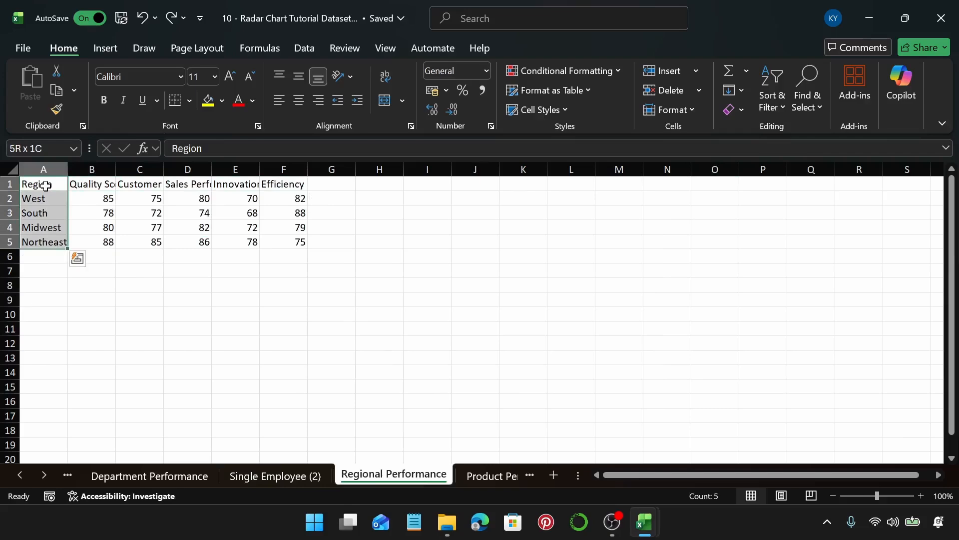
pyautogui.click(96, 44)
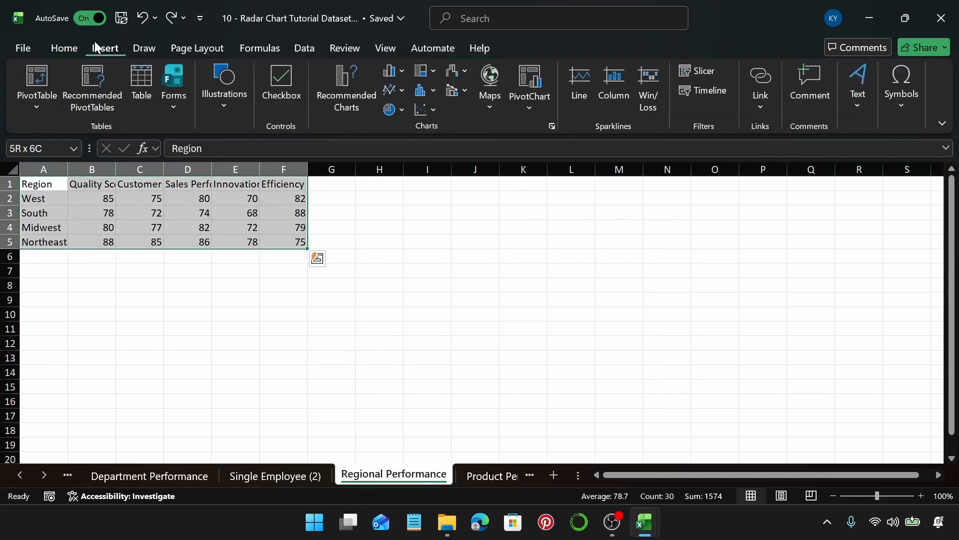
pyautogui.click(360, 103)
pyautogui.click(350, 64)
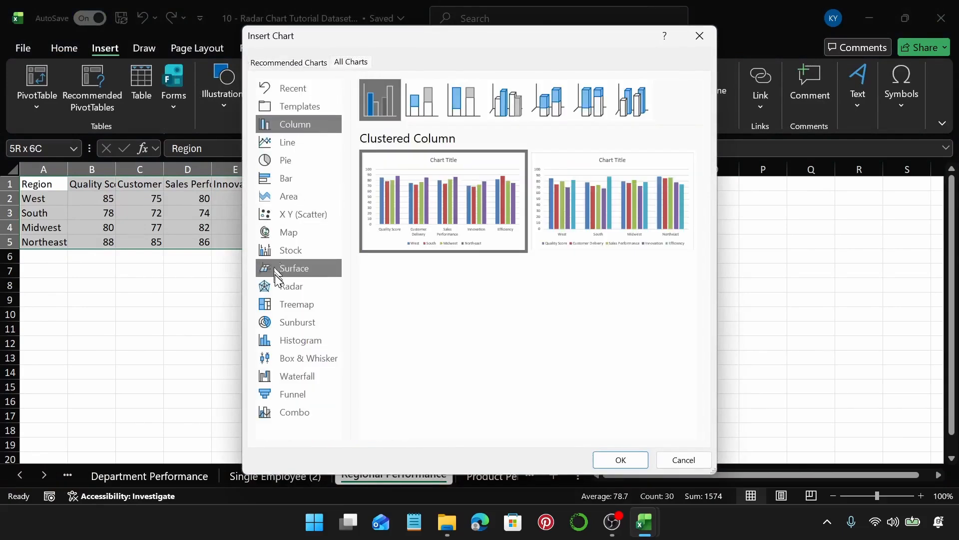
pyautogui.click(287, 285)
pyautogui.click(478, 103)
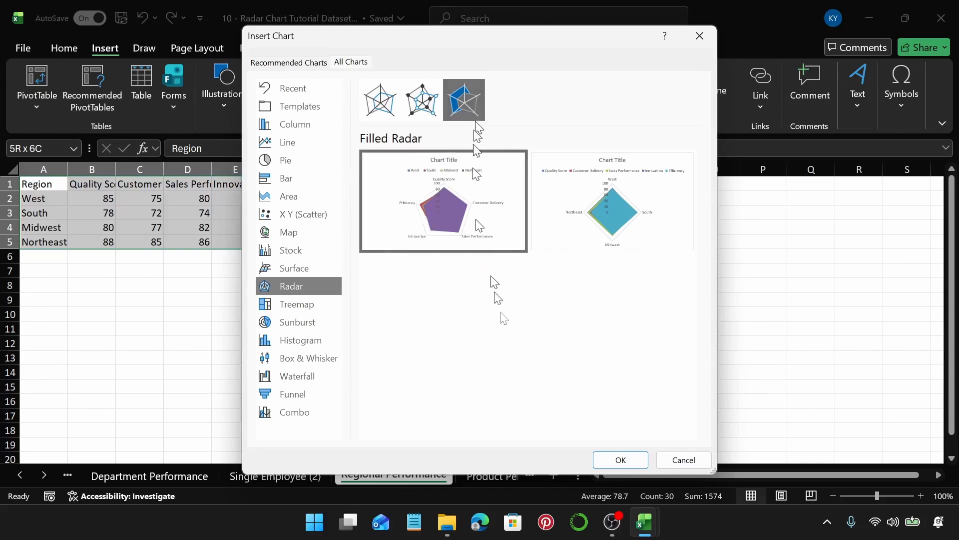
pyautogui.click(618, 459)
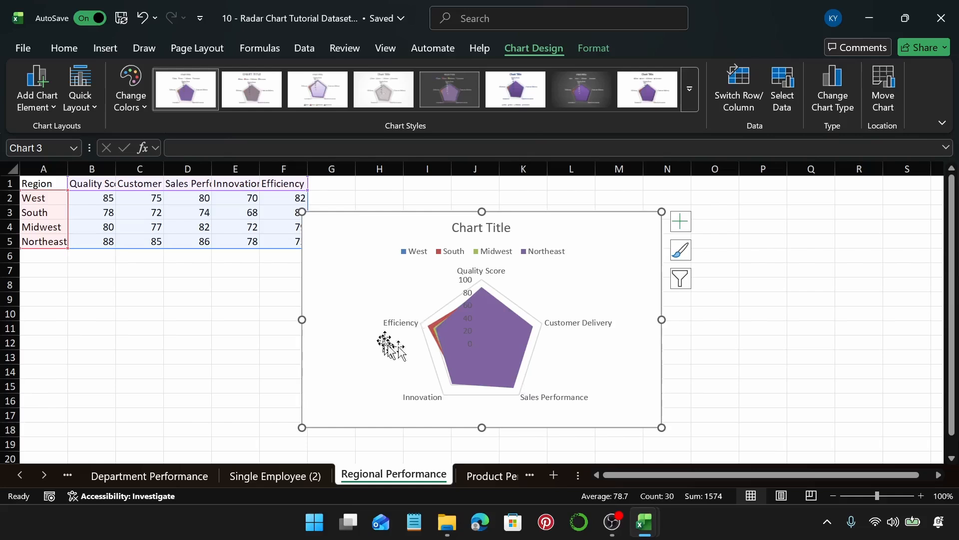
# - Open the formatting options of the filled radar chart and select only the Northeast legend entry
pyautogui.rightClick(605, 245)
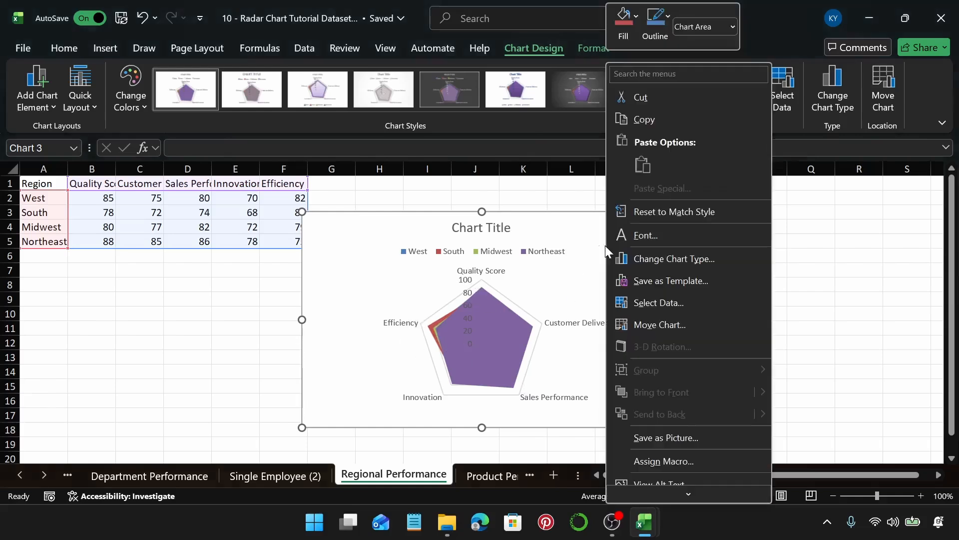
pyautogui.moveTo(657, 486)
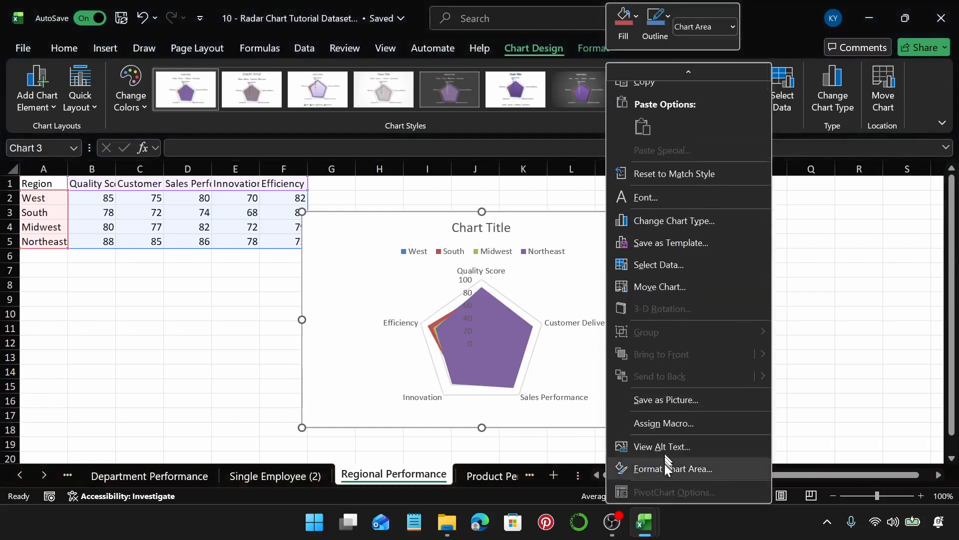
pyautogui.click(664, 464)
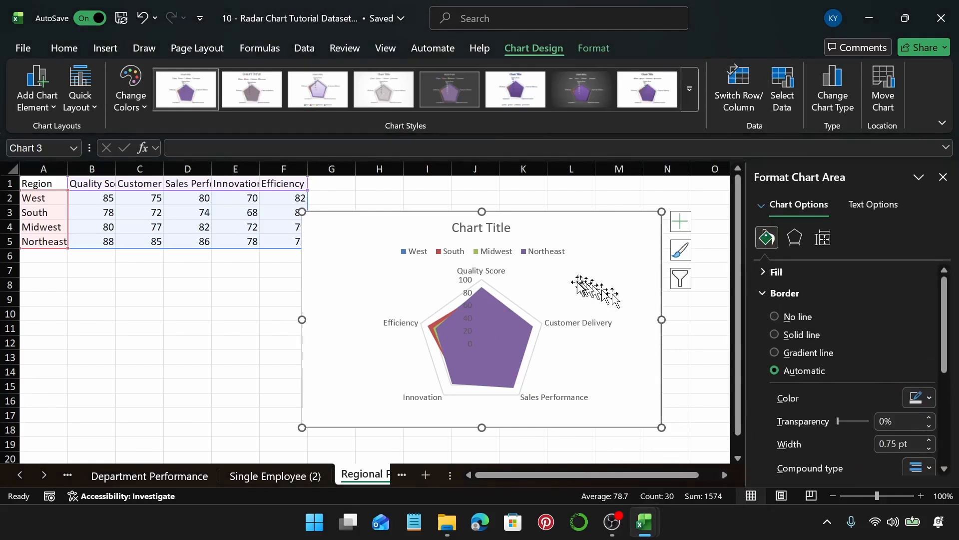
pyautogui.click(519, 346)
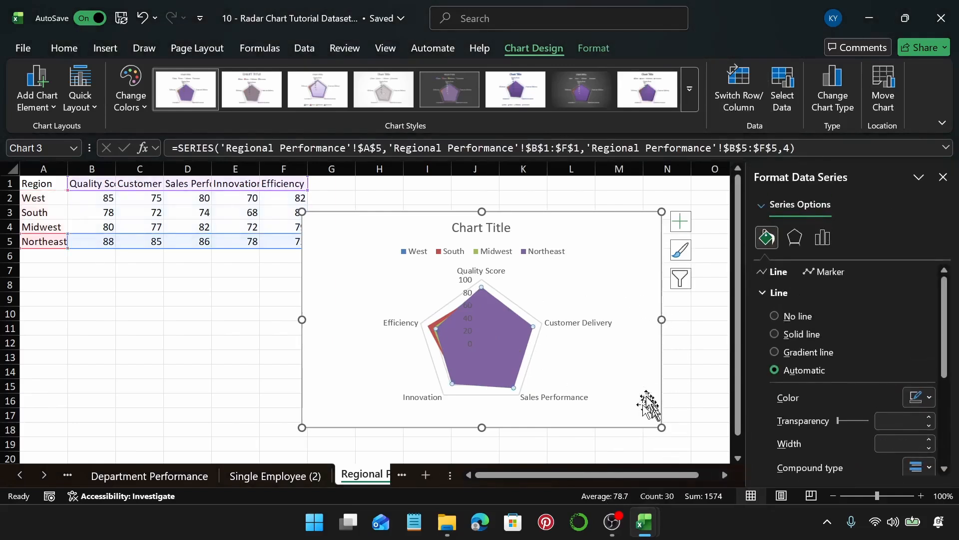
pyautogui.moveTo(944, 337); pyautogui.dragTo(952, 286)
pyautogui.click(546, 261)
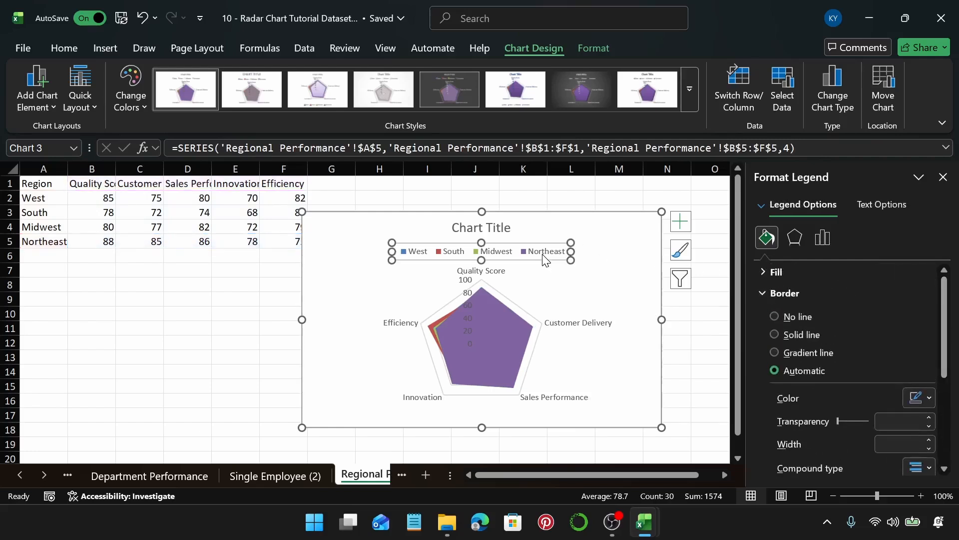
pyautogui.click(545, 258)
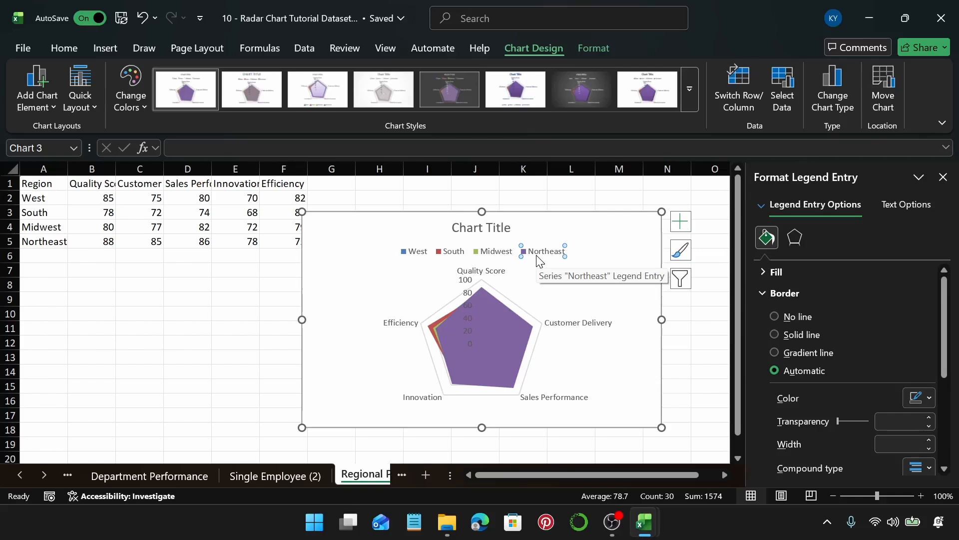
# - Give the Northeast series a solid fill in a darker theme purple with 40% transparency
pyautogui.click(775, 271)
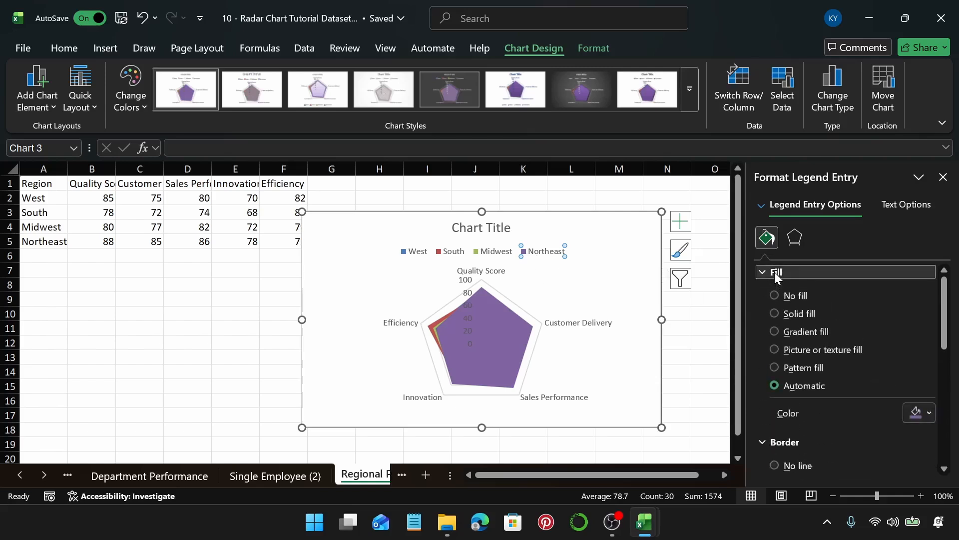
pyautogui.click(775, 271)
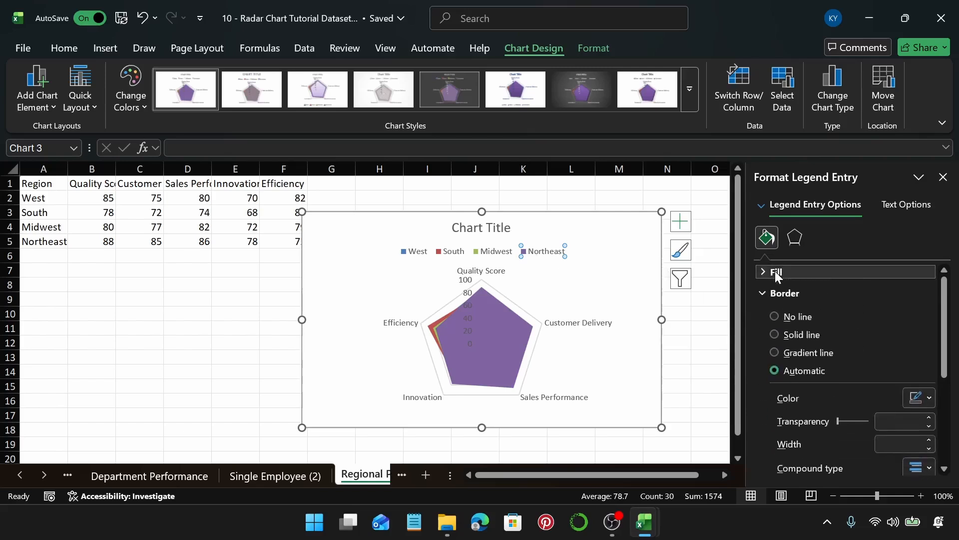
pyautogui.click(775, 271)
pyautogui.click(775, 313)
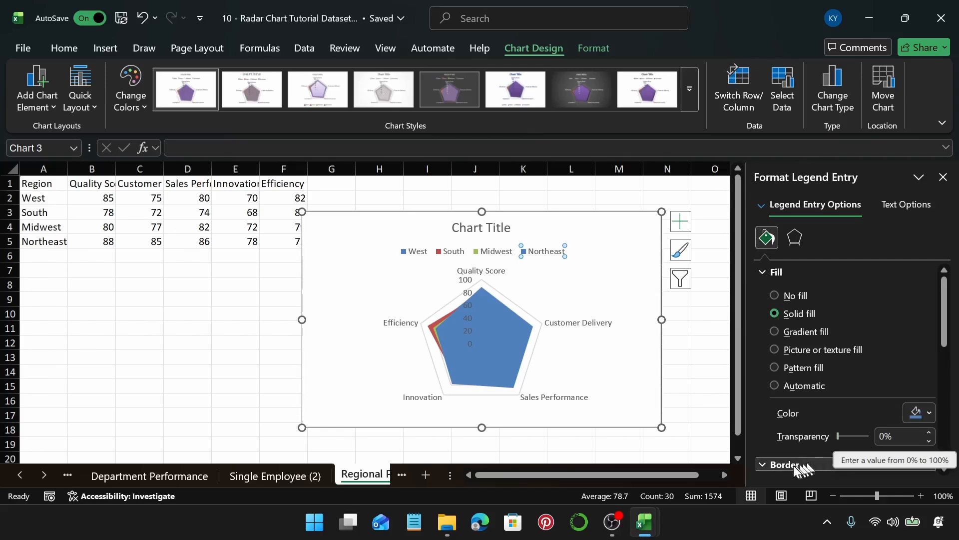
pyautogui.click(918, 415)
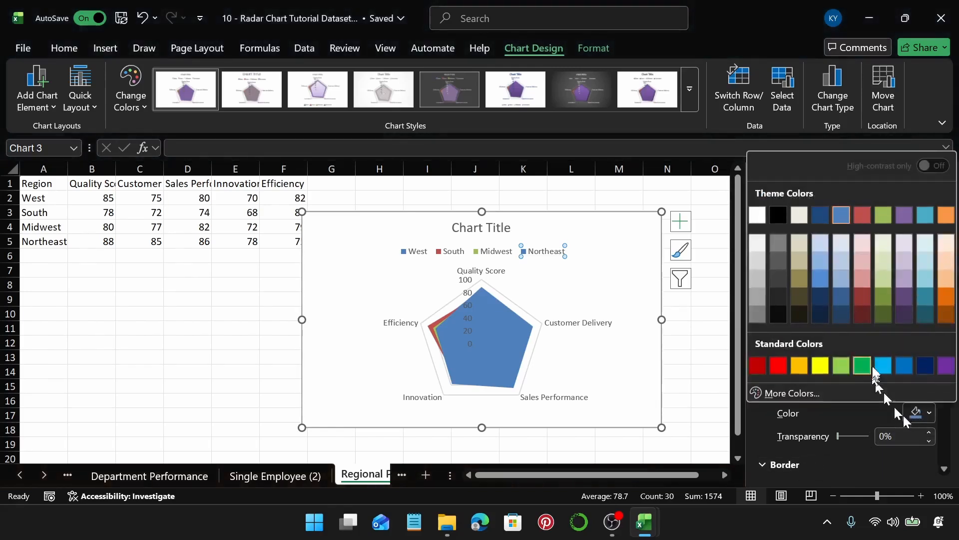
pyautogui.click(905, 297)
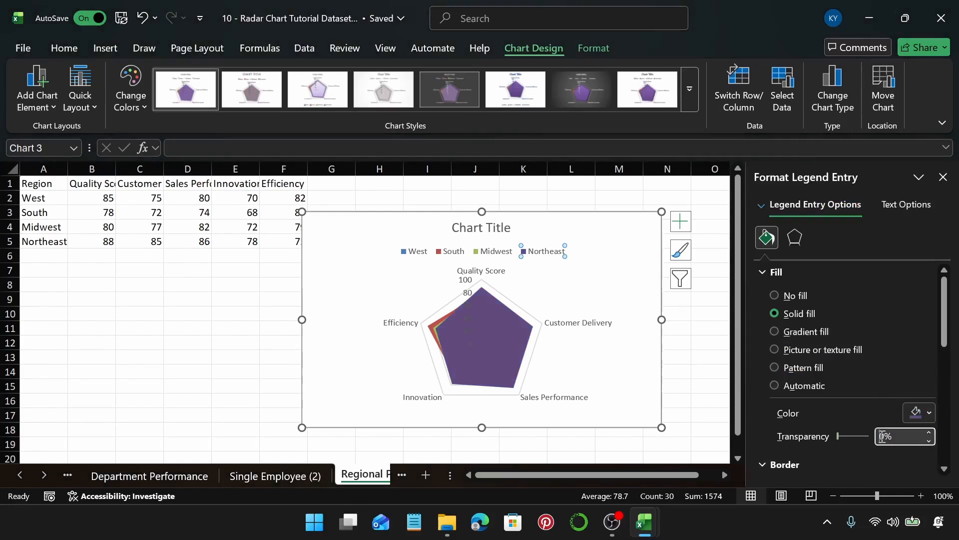
pyautogui.write('4')
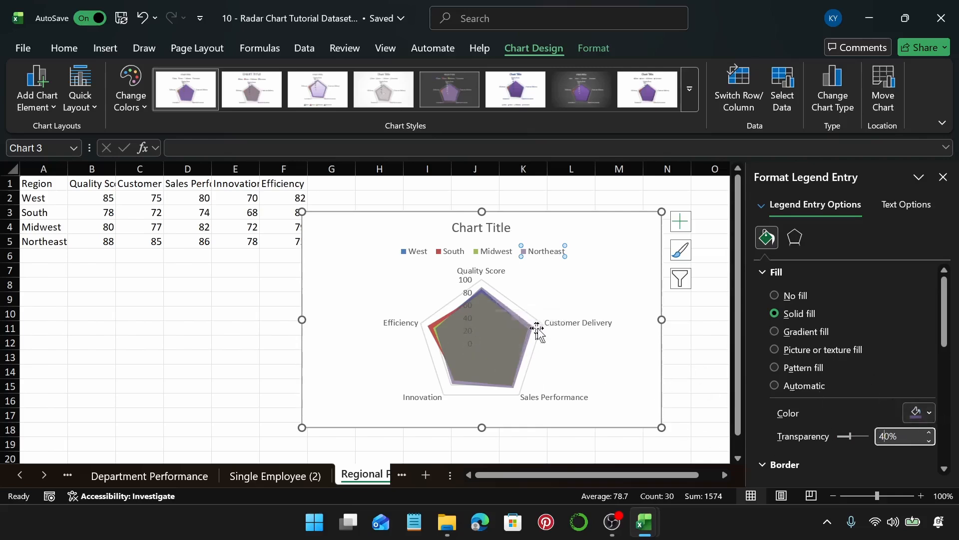
# - Give the Midwest series a solid fill in a darker theme green with 40% transparency
pyautogui.click(502, 251)
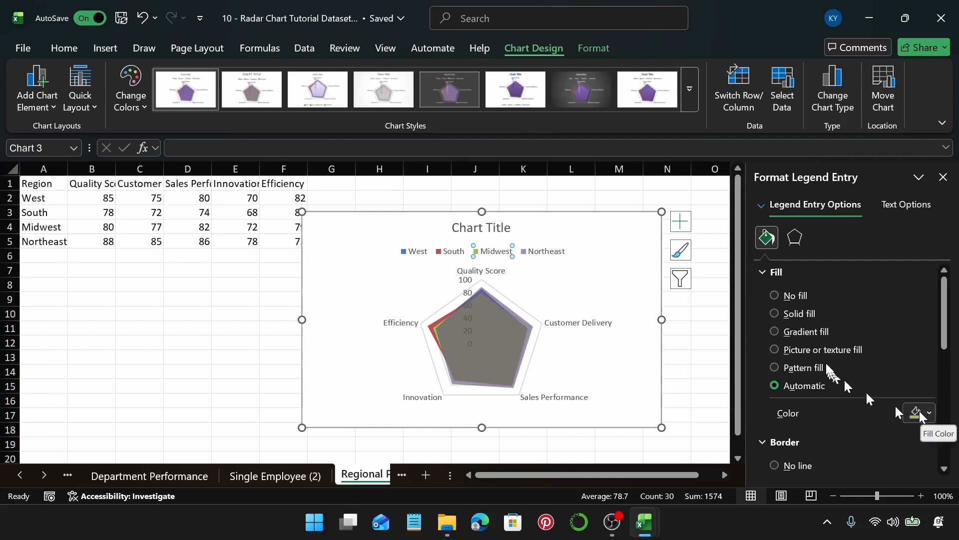
pyautogui.click(775, 314)
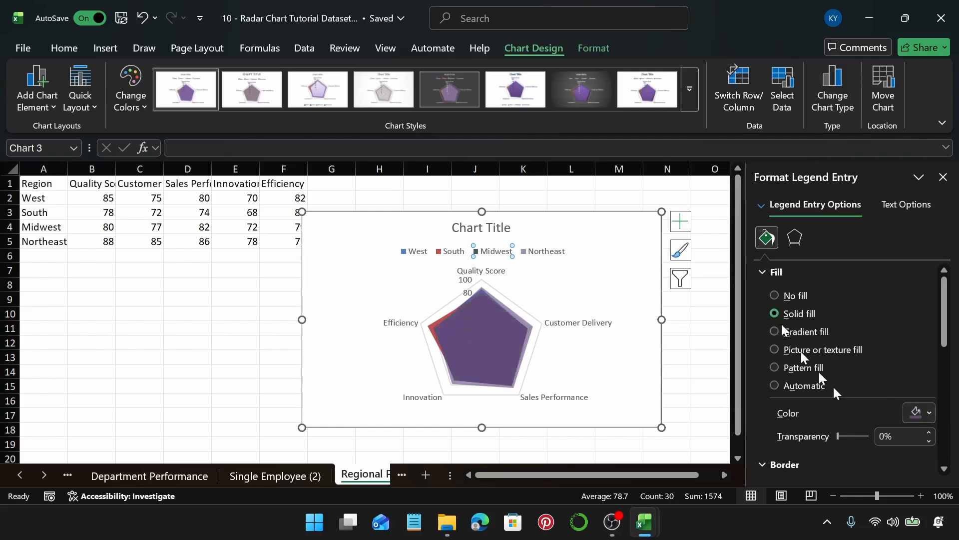
pyautogui.click(919, 414)
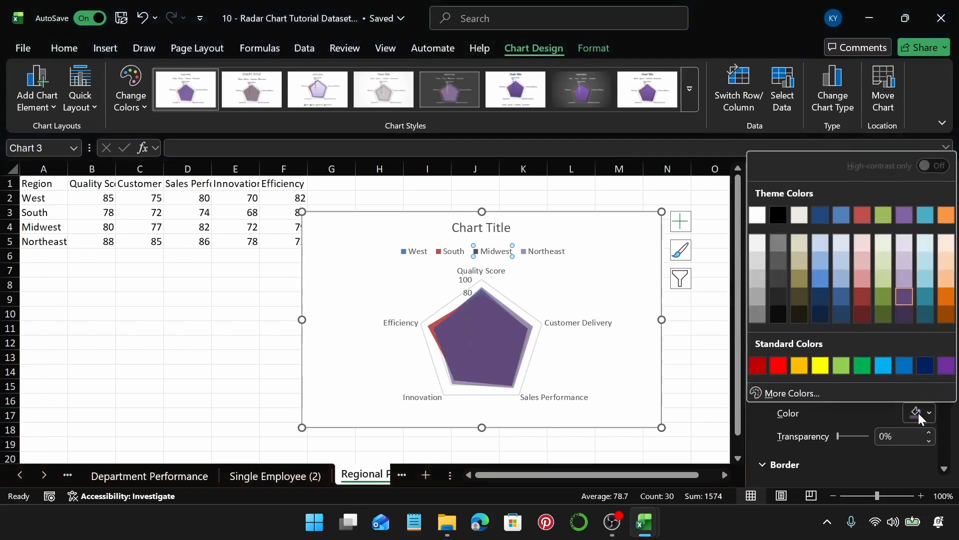
pyautogui.click(881, 293)
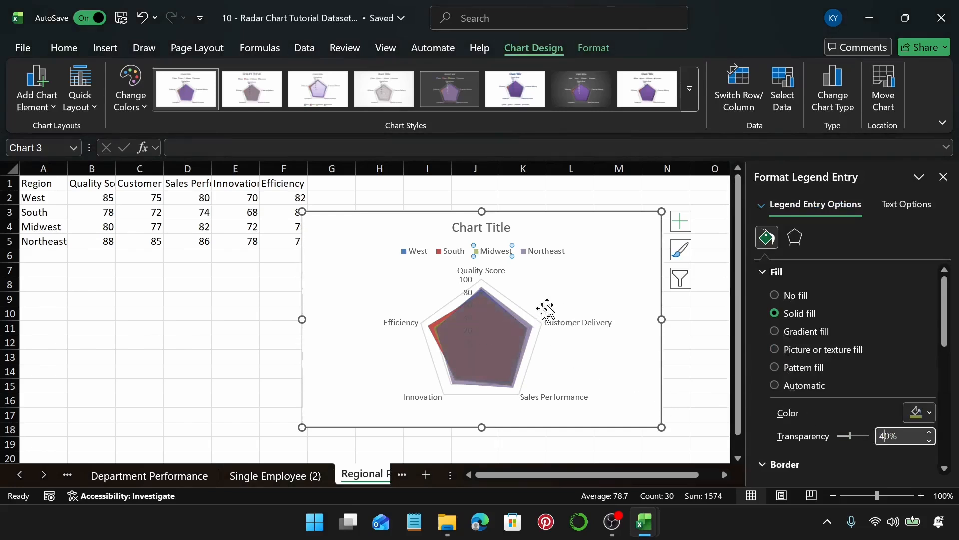
pyautogui.click(583, 285)
pyautogui.click(451, 252)
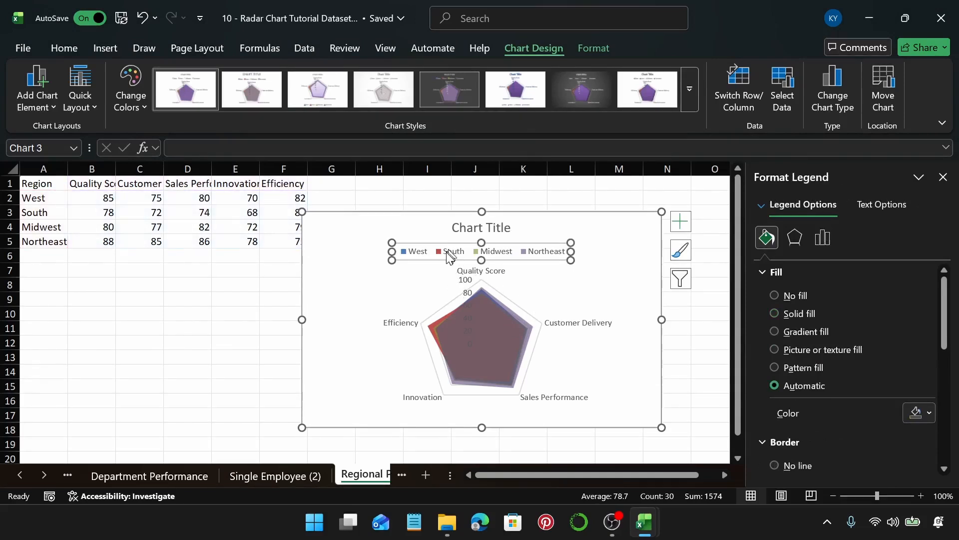
pyautogui.click(451, 251)
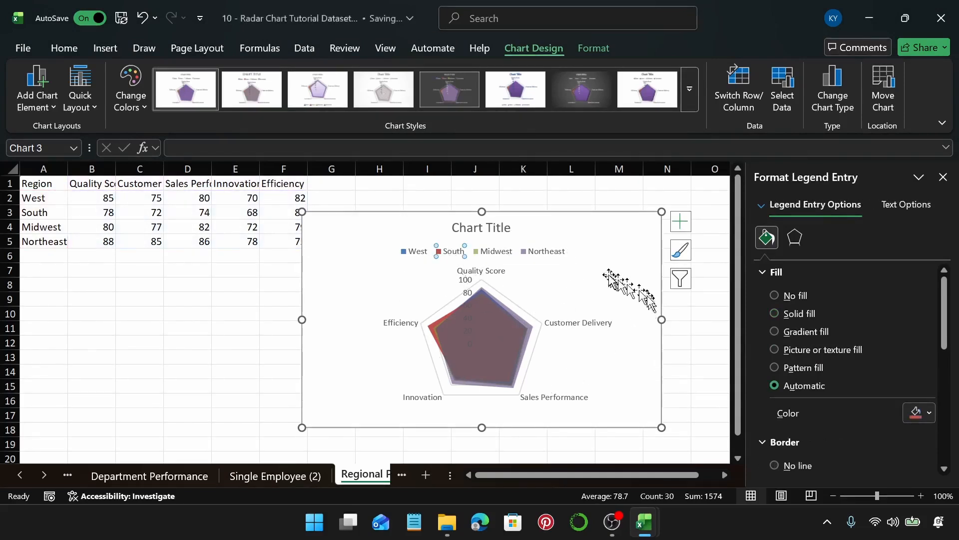
pyautogui.click(612, 276)
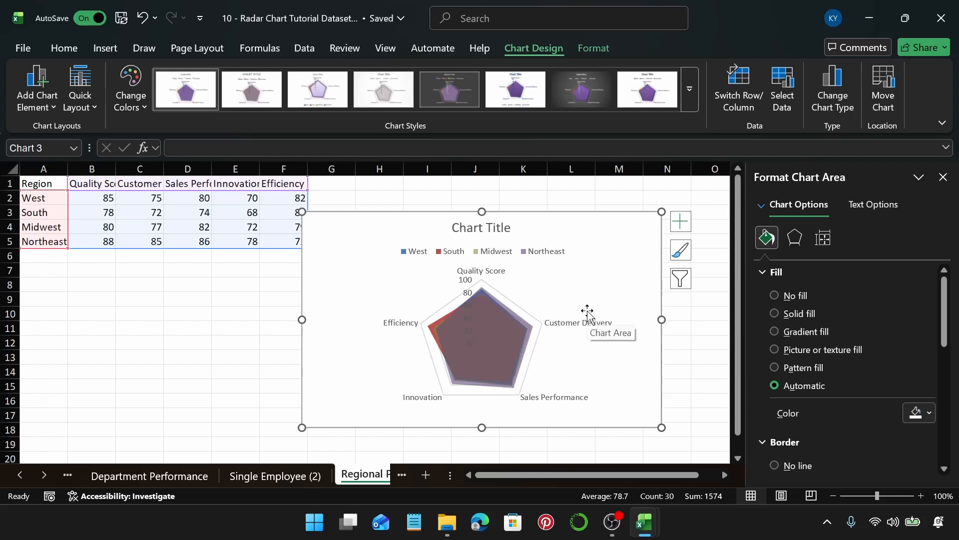
# - Insert a Filled Radar chart on the Product Performance sheet from the data in A1:F4
pyautogui.click(44, 474)
pyautogui.click(44, 475)
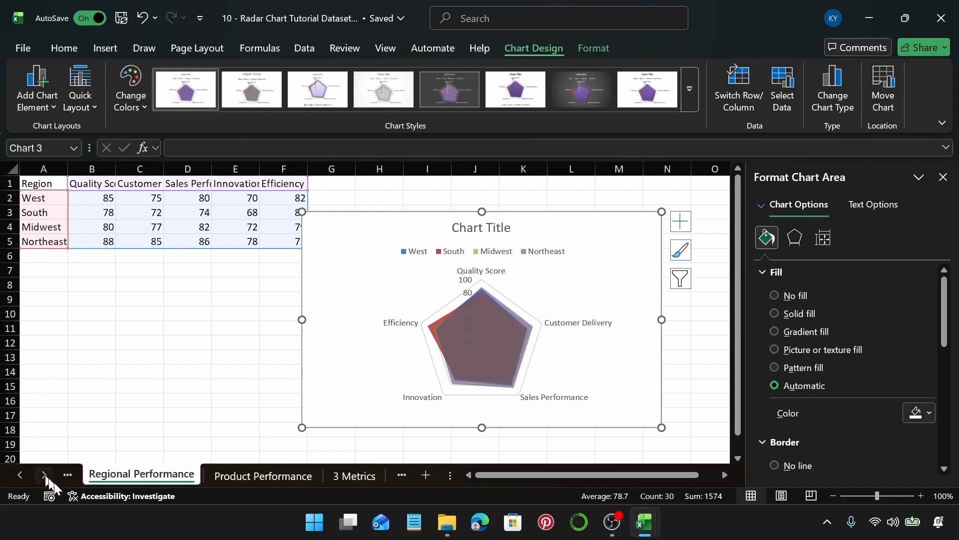
pyautogui.click(218, 476)
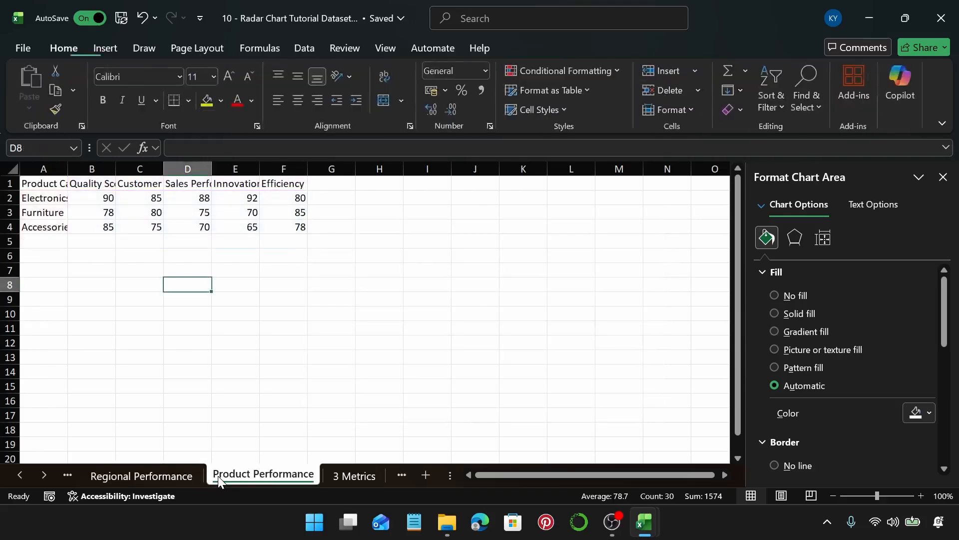
pyautogui.click(60, 186)
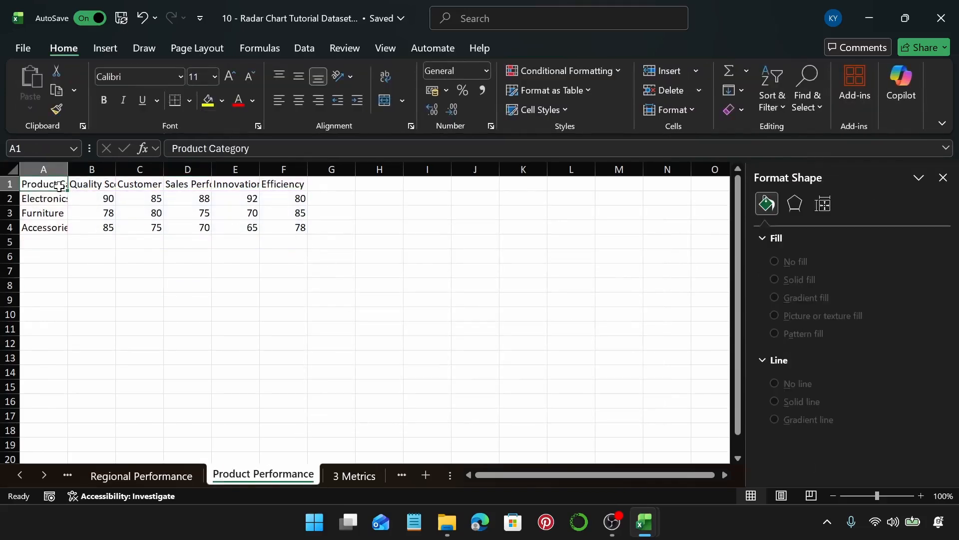
pyautogui.hotkey('ctrl', 'shift', 'Right')
pyautogui.hotkey('ctrl', 'shift', 'Down')
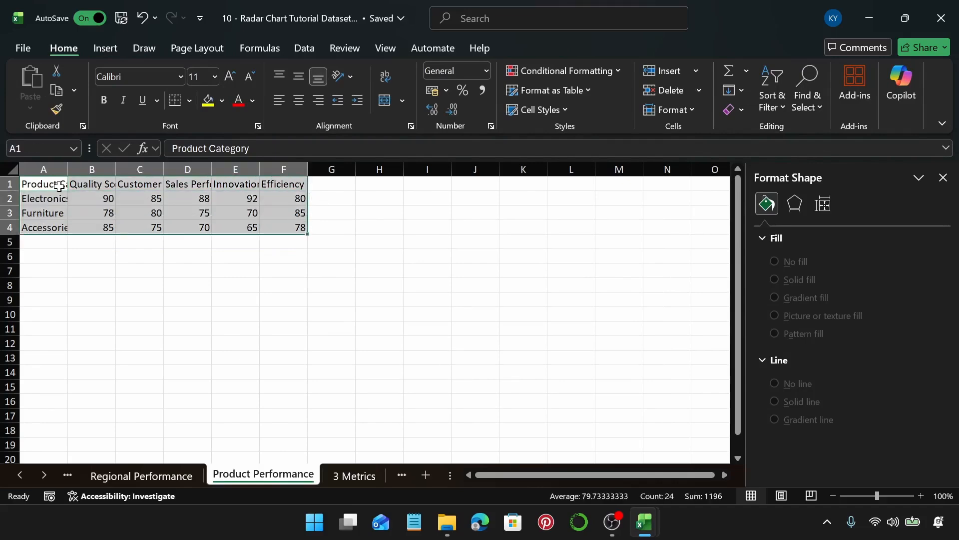
pyautogui.click(109, 51)
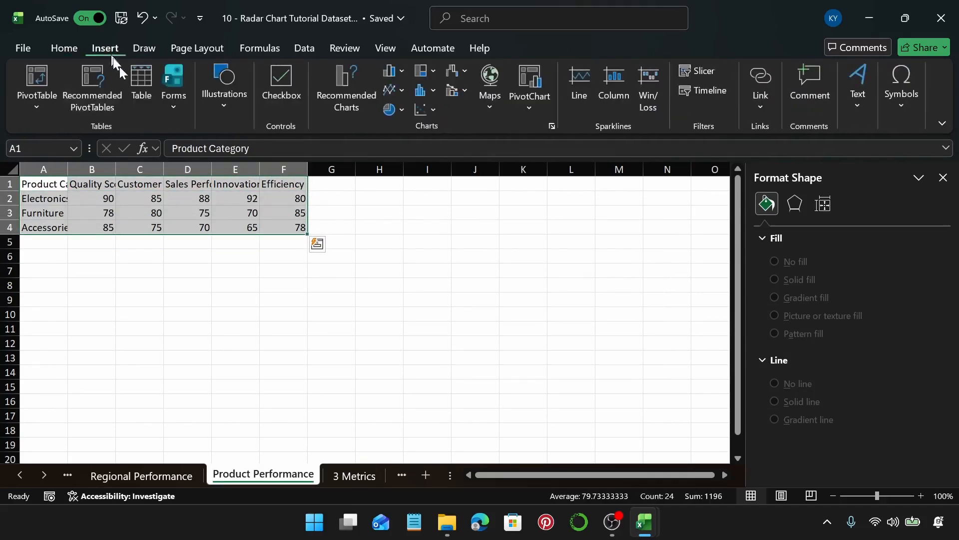
pyautogui.click(356, 99)
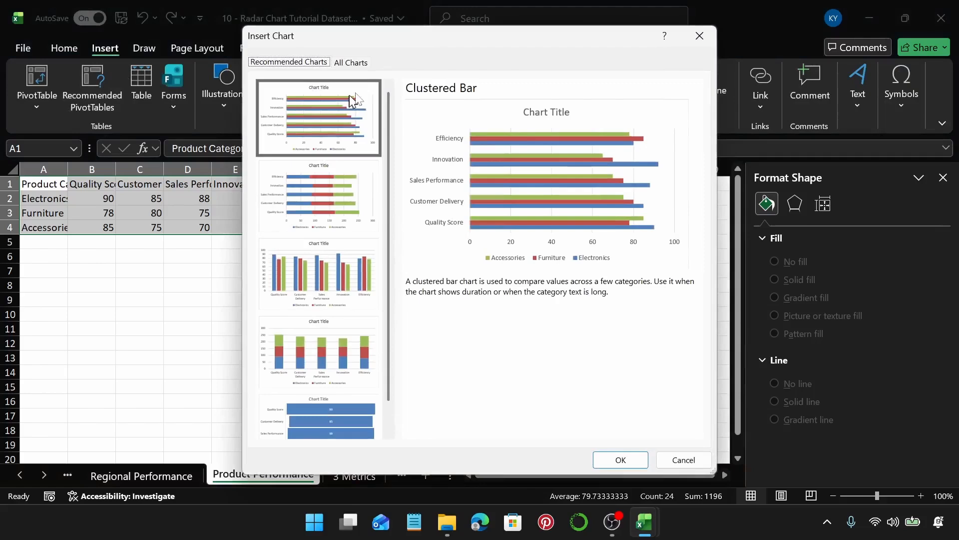
pyautogui.click(357, 62)
pyautogui.click(310, 287)
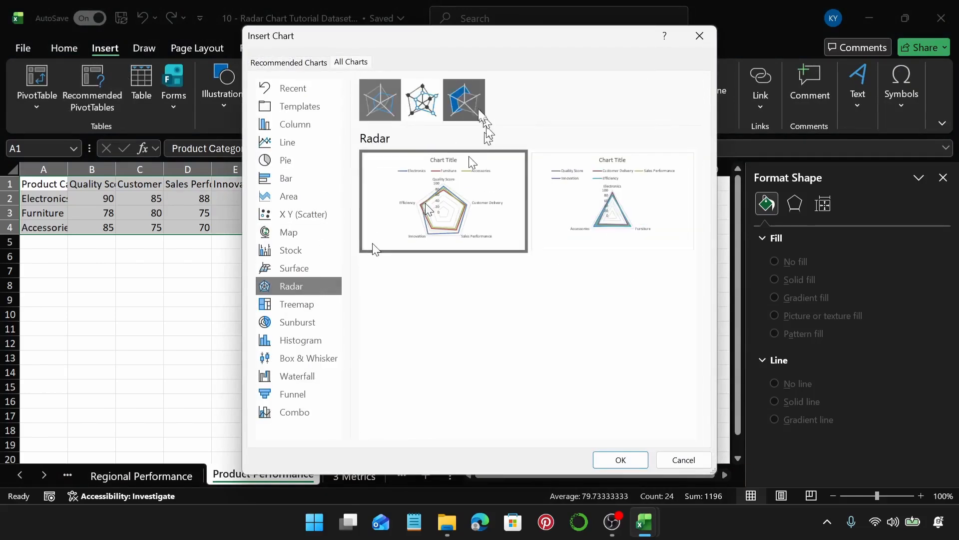
pyautogui.click(464, 100)
pyautogui.click(620, 459)
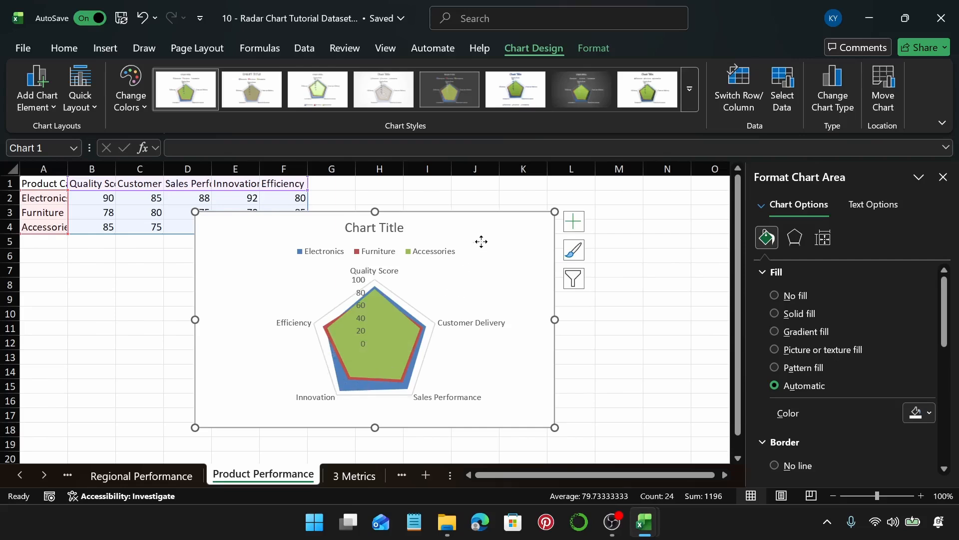
# - Hide the Electronics and Accessories series through the product chart's data source, and undo that change
pyautogui.click(786, 93)
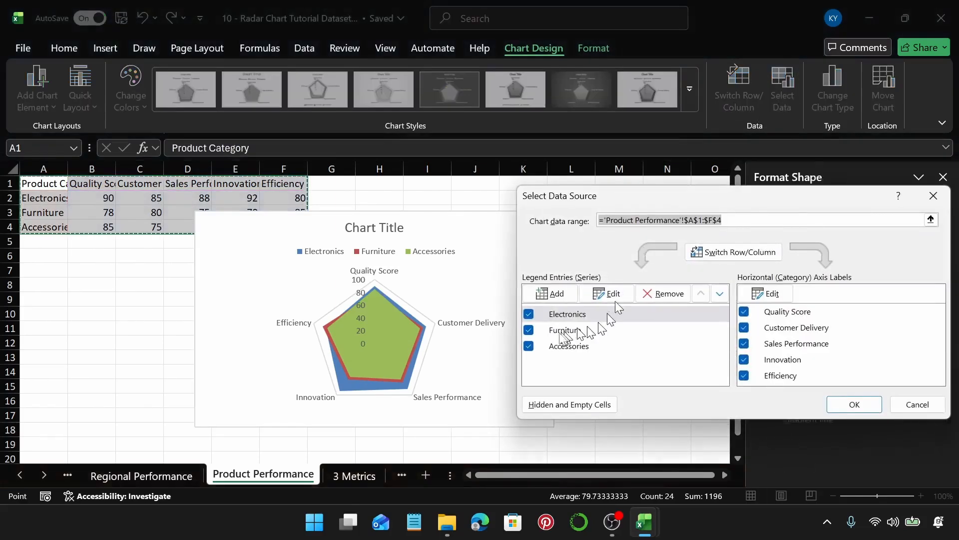
pyautogui.click(529, 346)
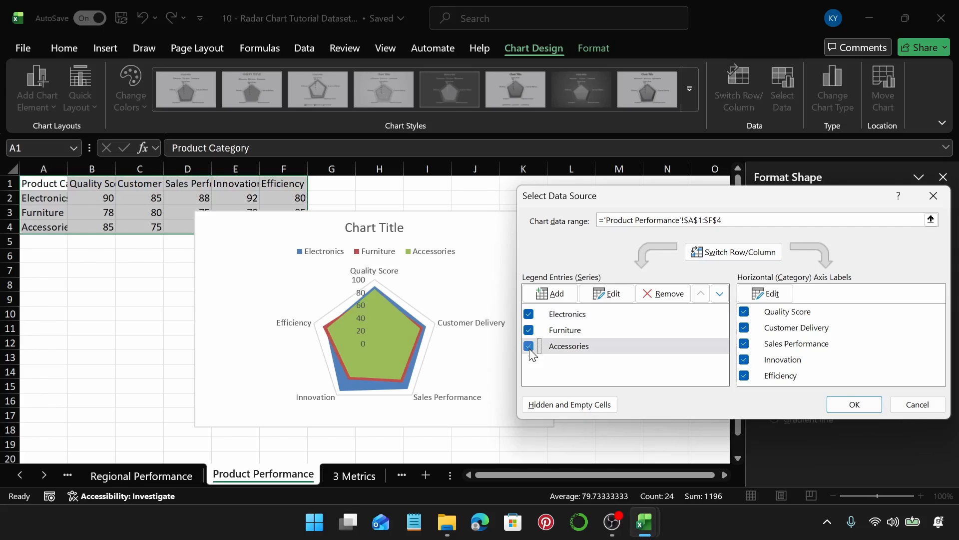
pyautogui.click(529, 314)
pyautogui.click(865, 404)
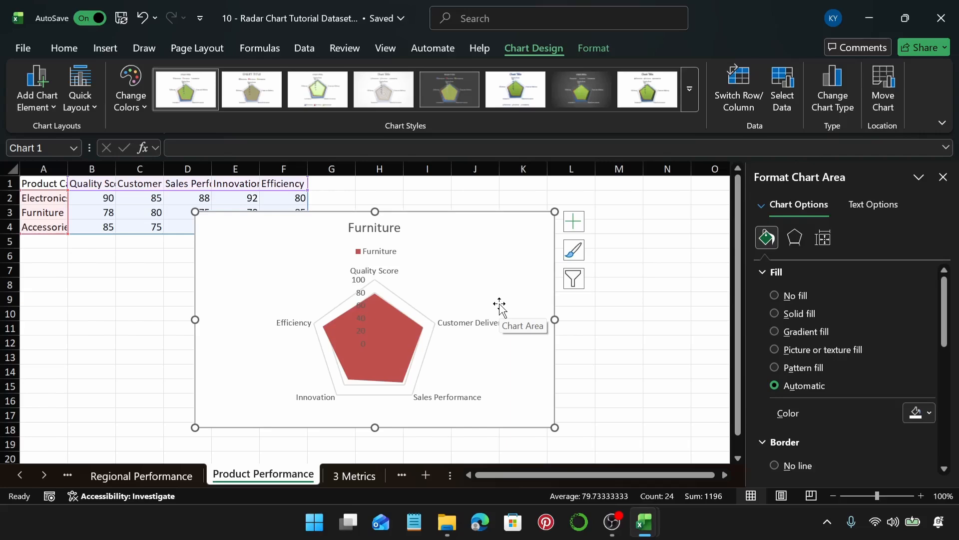
pyautogui.hotkey('ctrl', 'z')
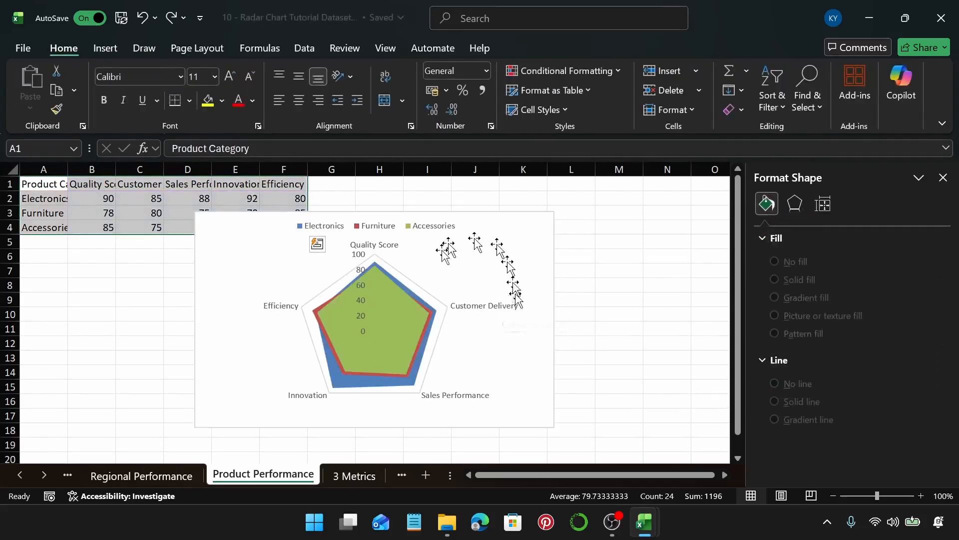
pyautogui.click(500, 260)
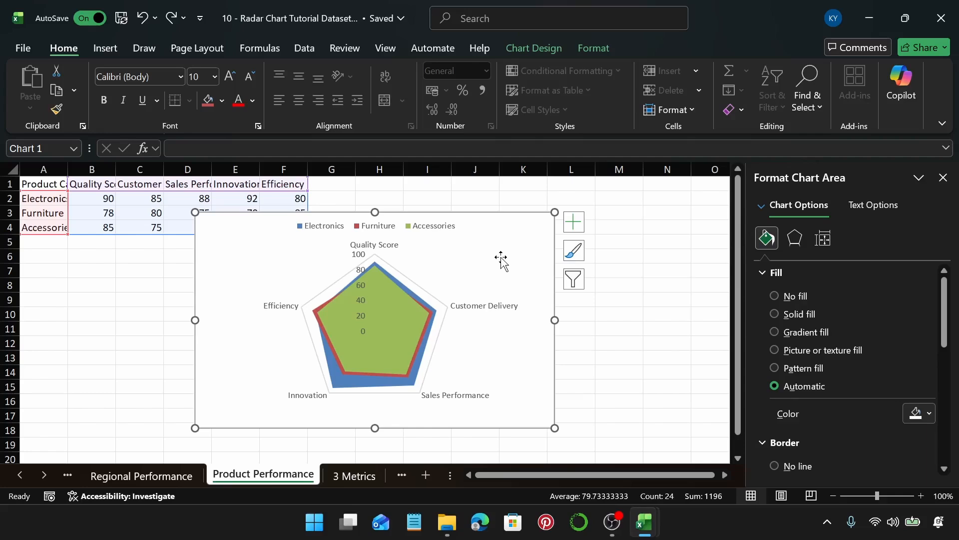
# - Insert a standard Radar chart on the 3 Metrics sheet from the data in A1:D4
pyautogui.click(331, 477)
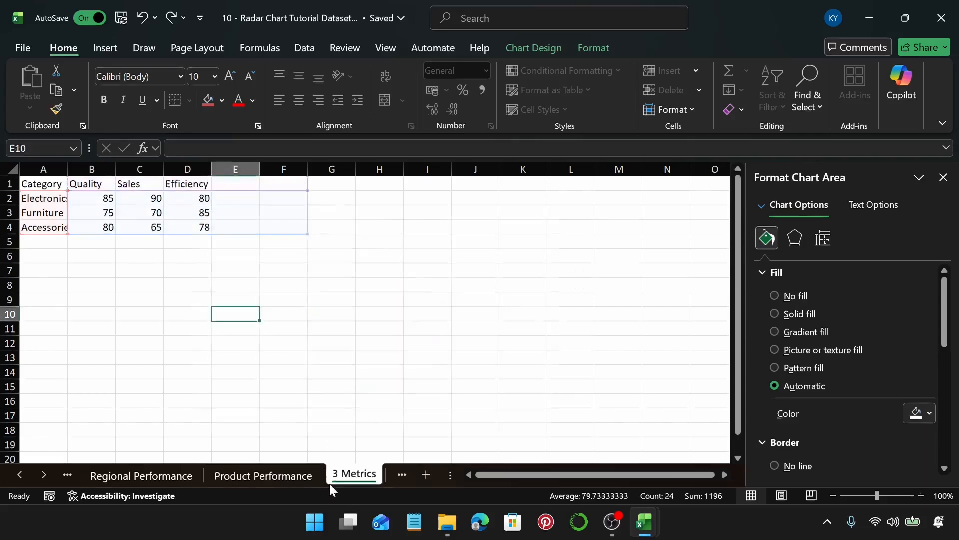
pyautogui.click(28, 186)
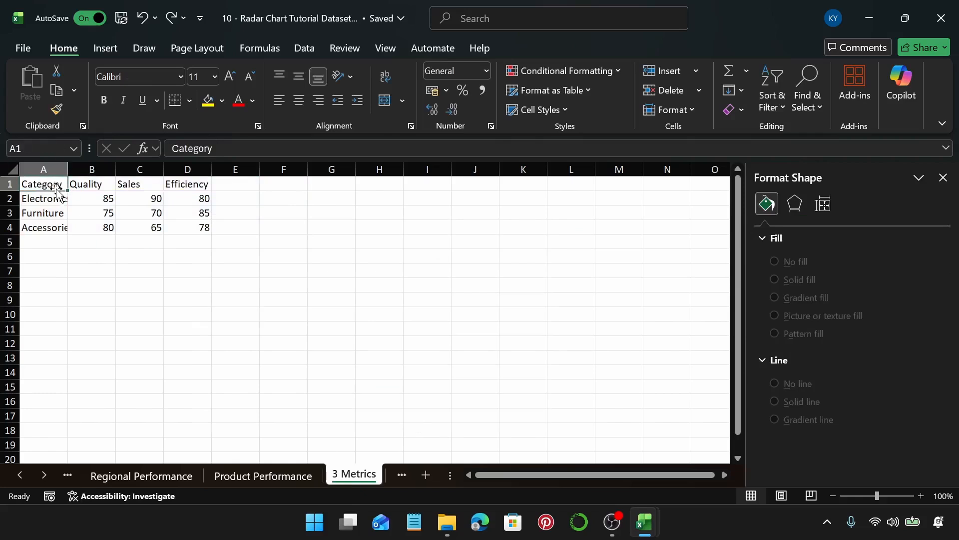
pyautogui.hotkey('ctrl', 'a')
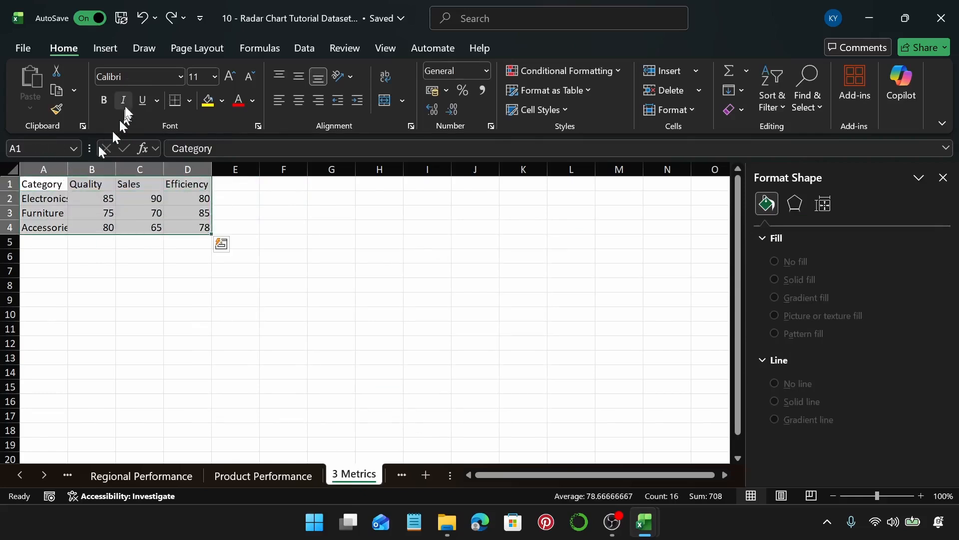
pyautogui.click(104, 48)
pyautogui.click(344, 89)
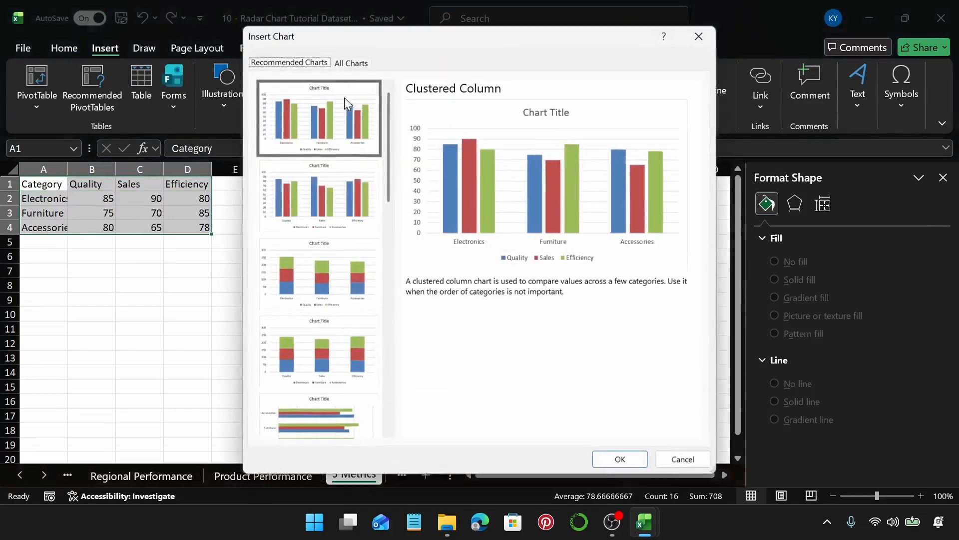
pyautogui.click(358, 68)
pyautogui.click(321, 293)
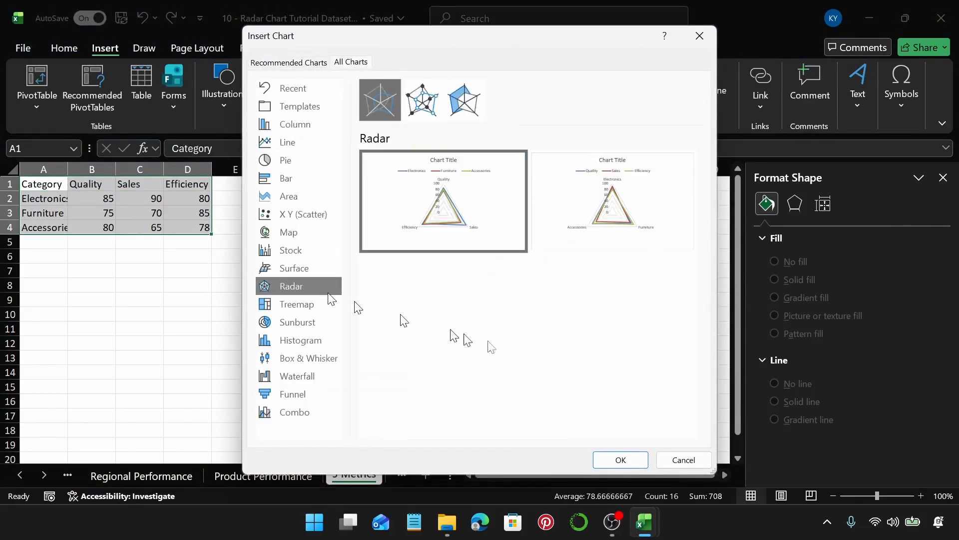
pyautogui.click(609, 457)
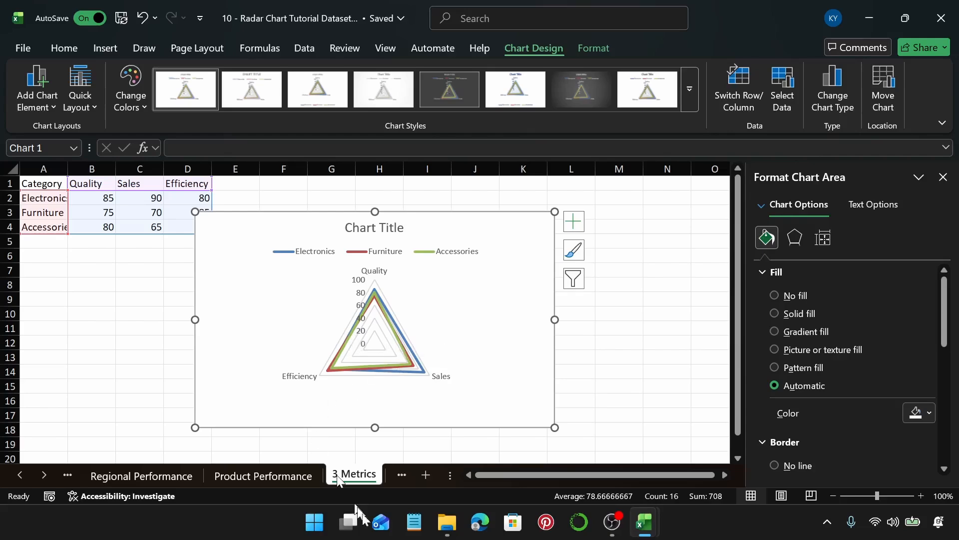
# - Insert a standard Radar chart on the 4 Metrics sheet from the data in A1:E4
pyautogui.click(44, 475)
pyautogui.click(44, 475)
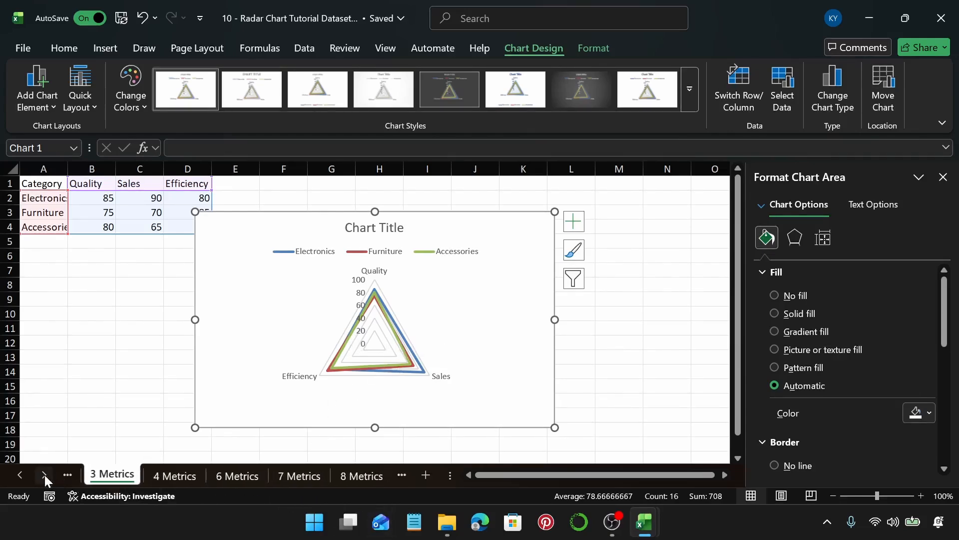
pyautogui.click(171, 477)
pyautogui.click(61, 183)
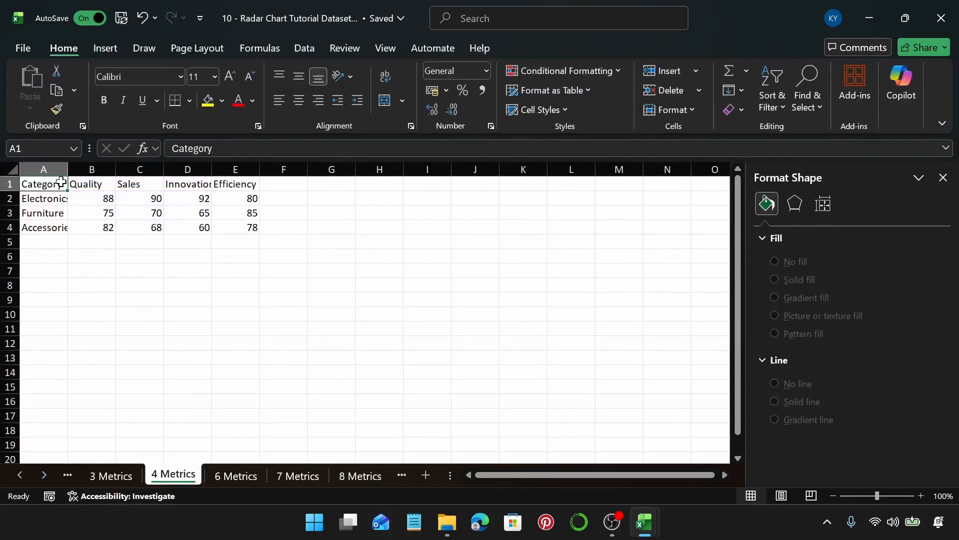
pyautogui.hotkey('ctrl', 'shift', 'Right')
pyautogui.hotkey('ctrl', 'shift', 'Down')
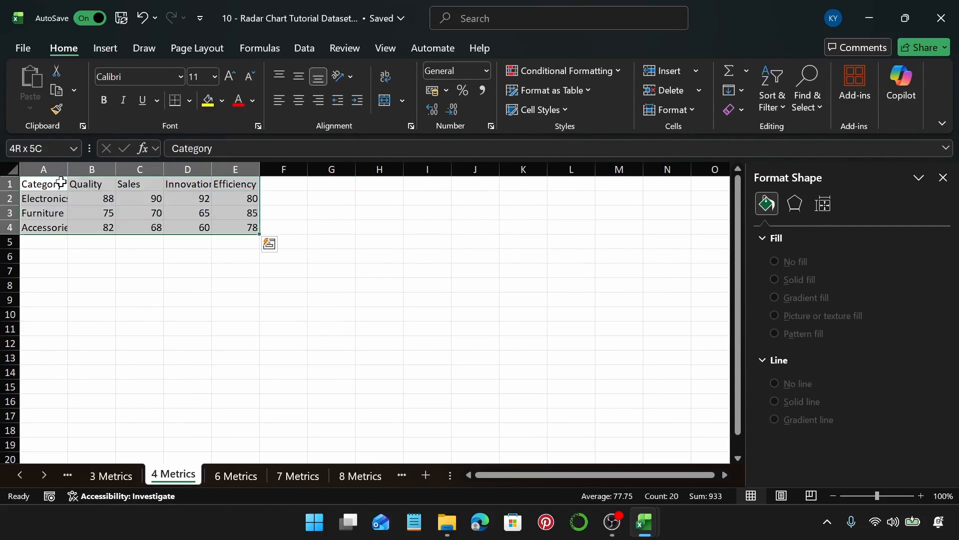
pyautogui.click(100, 50)
pyautogui.click(359, 80)
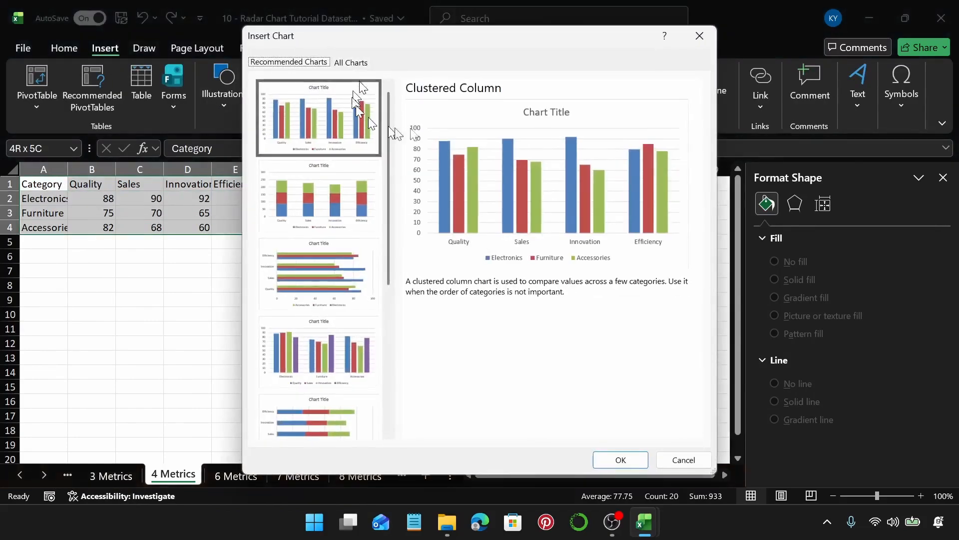
pyautogui.click(356, 62)
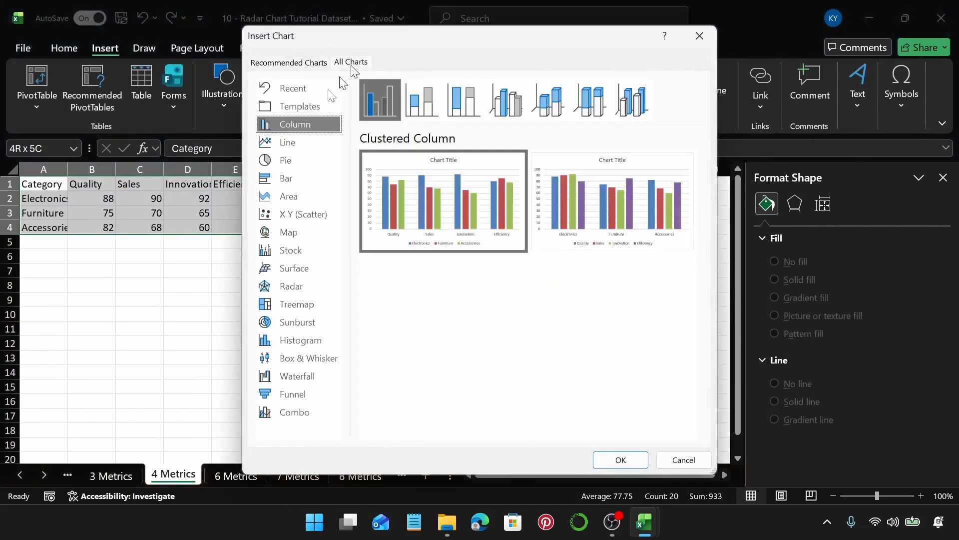
pyautogui.click(314, 292)
pyautogui.click(616, 457)
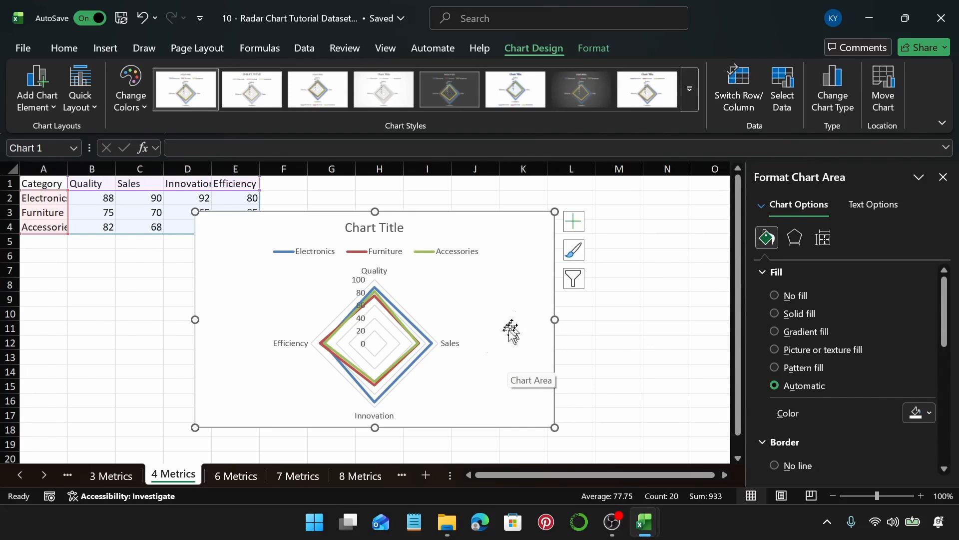
# - Insert a standard Radar chart on the 6 Metrics sheet from the data in A1:G4
pyautogui.click(230, 477)
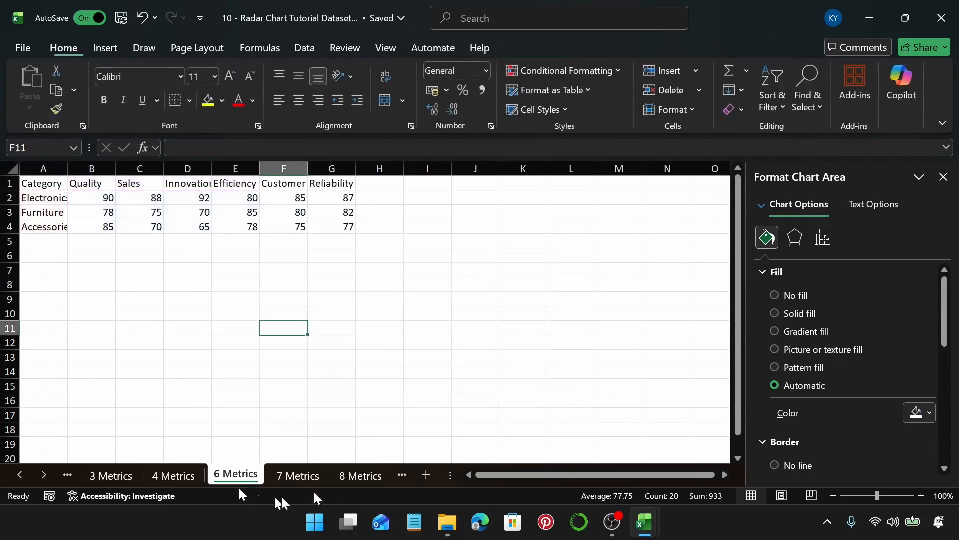
pyautogui.click(43, 187)
pyautogui.hotkey('ctrl', 'shift', 'Right')
pyautogui.hotkey('ctrl', 'shift', 'Down')
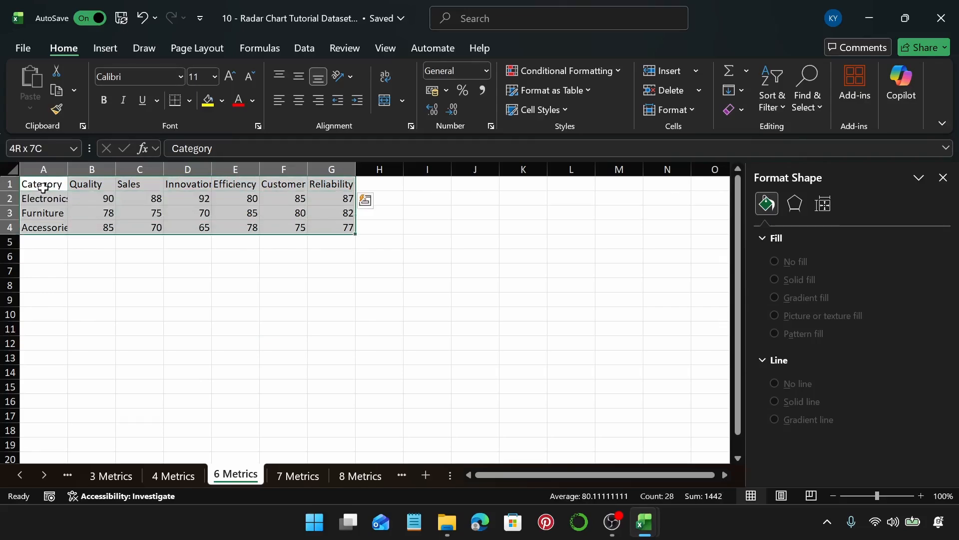
pyautogui.click(113, 51)
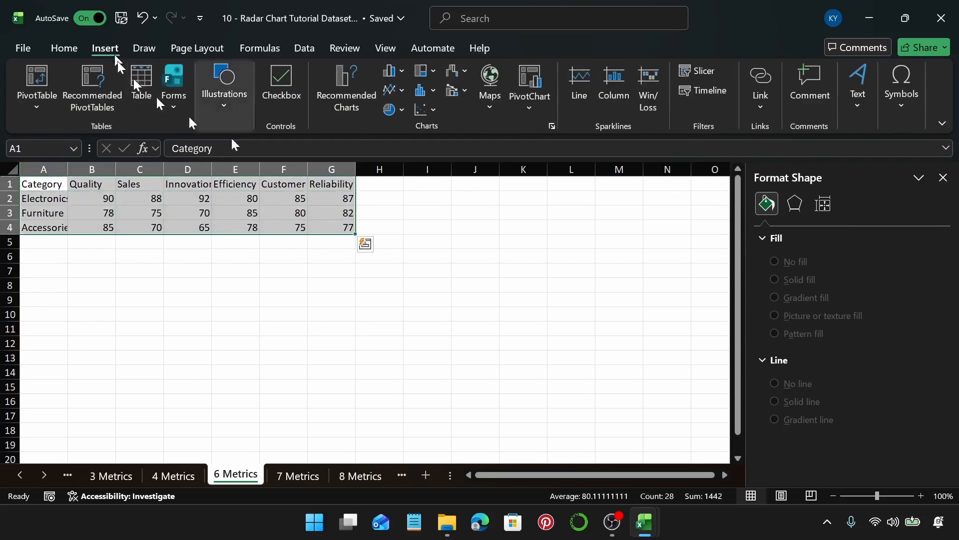
pyautogui.click(361, 97)
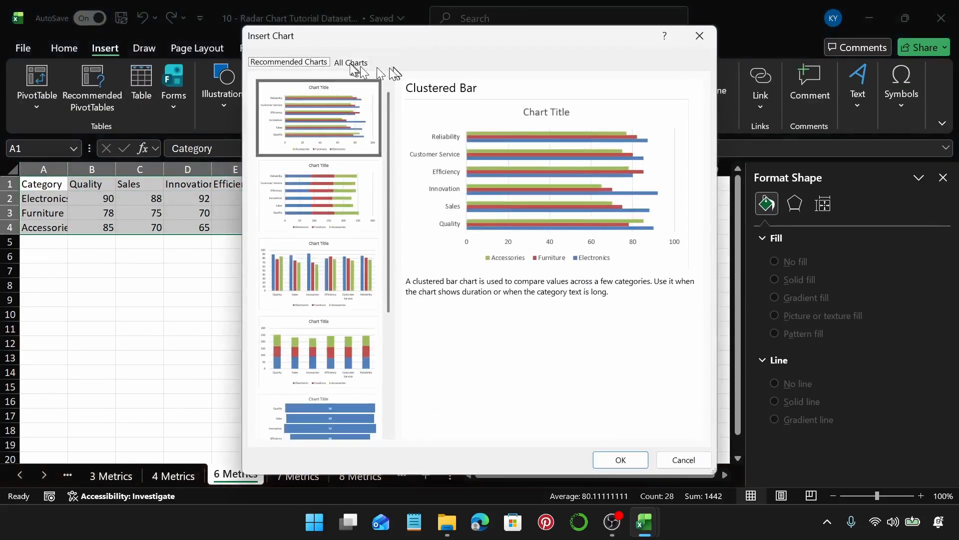
pyautogui.click(354, 62)
pyautogui.click(302, 286)
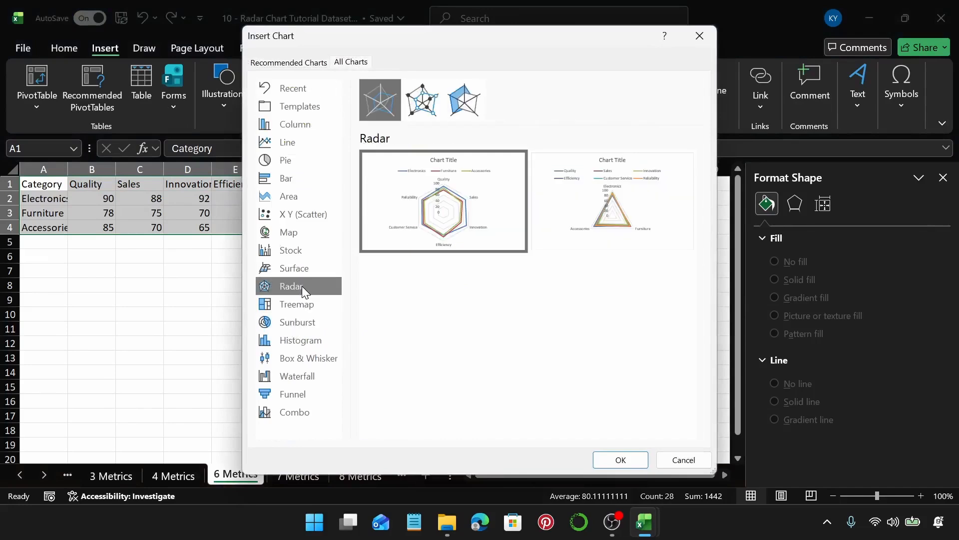
pyautogui.click(620, 460)
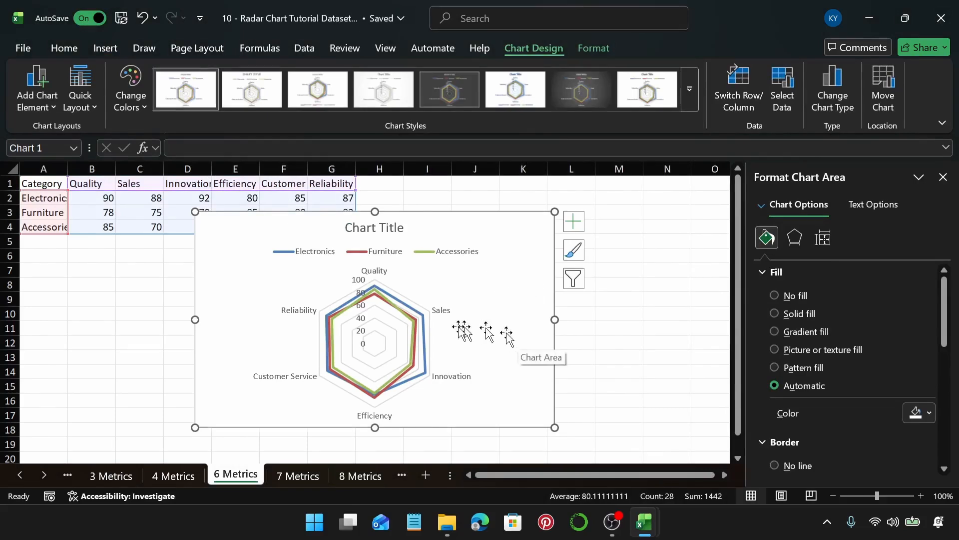
# - Insert a standard Radar chart on the 7 Metrics sheet from the data in A1:H4
pyautogui.click(302, 475)
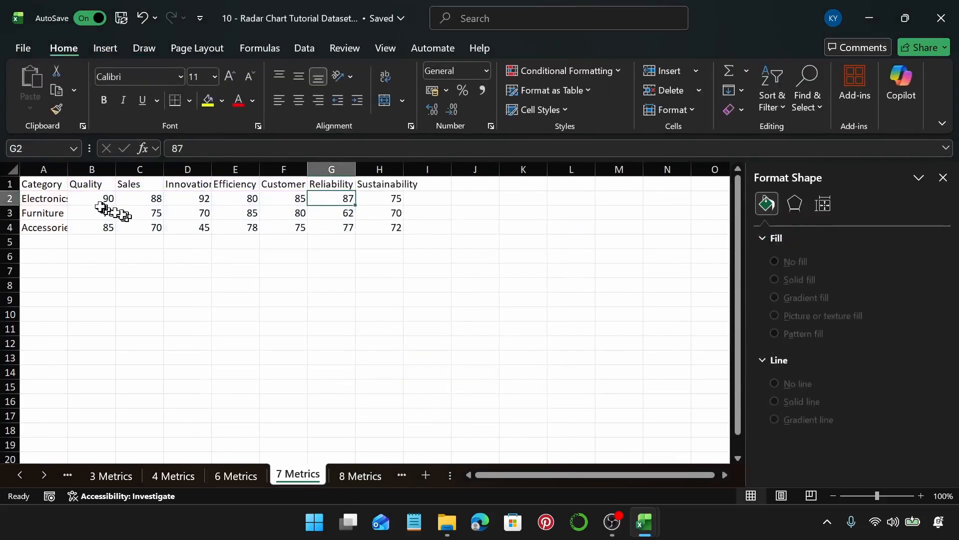
pyautogui.click(52, 195)
pyautogui.click(54, 188)
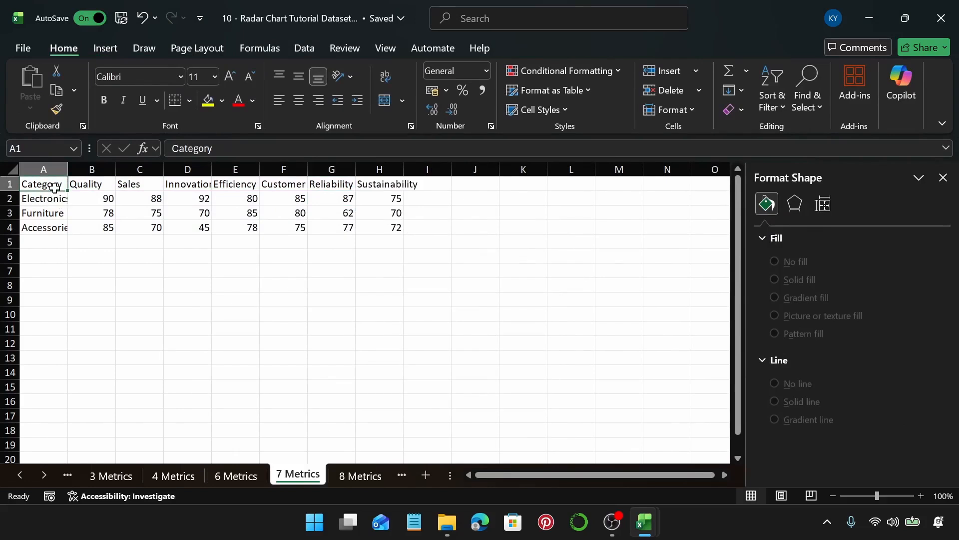
pyautogui.moveTo(55, 188); pyautogui.dragTo(395, 228)
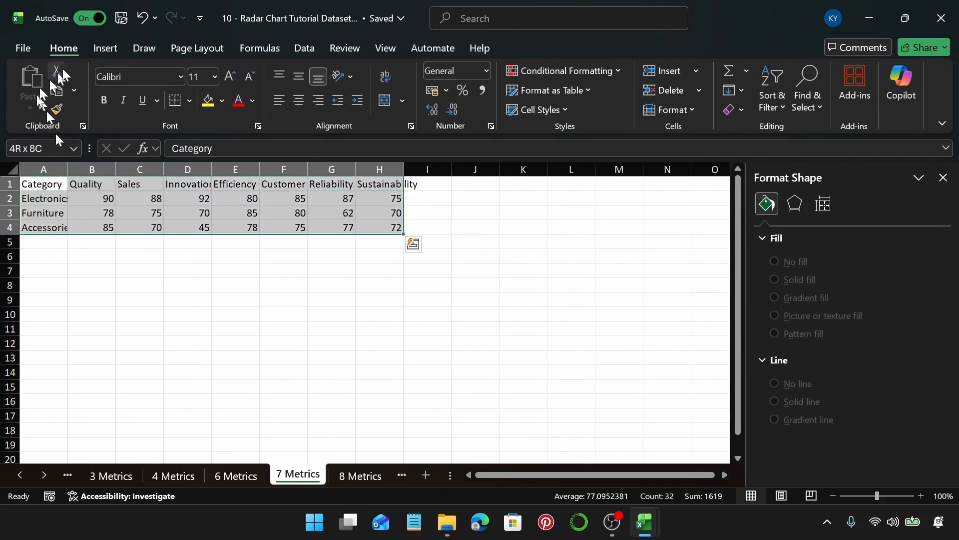
pyautogui.click(110, 51)
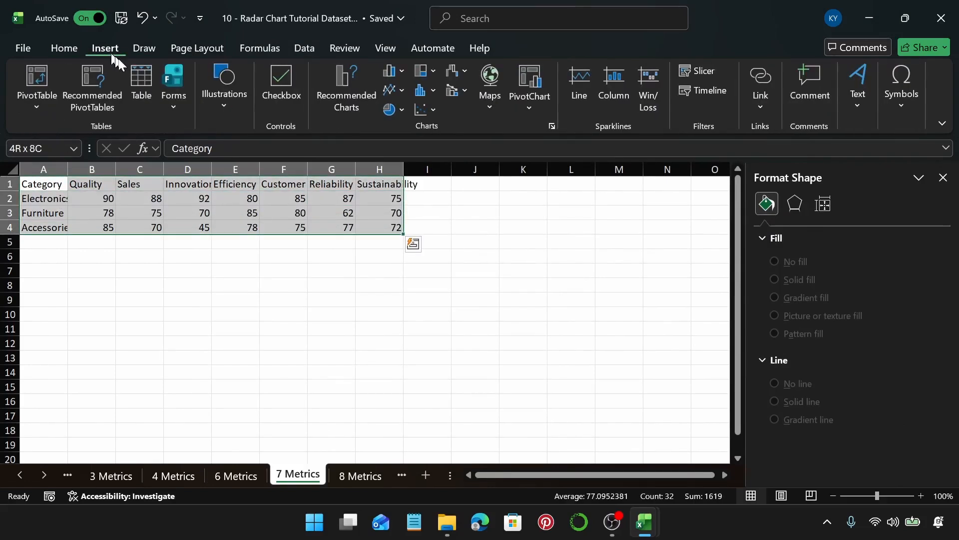
pyautogui.click(340, 98)
pyautogui.click(350, 62)
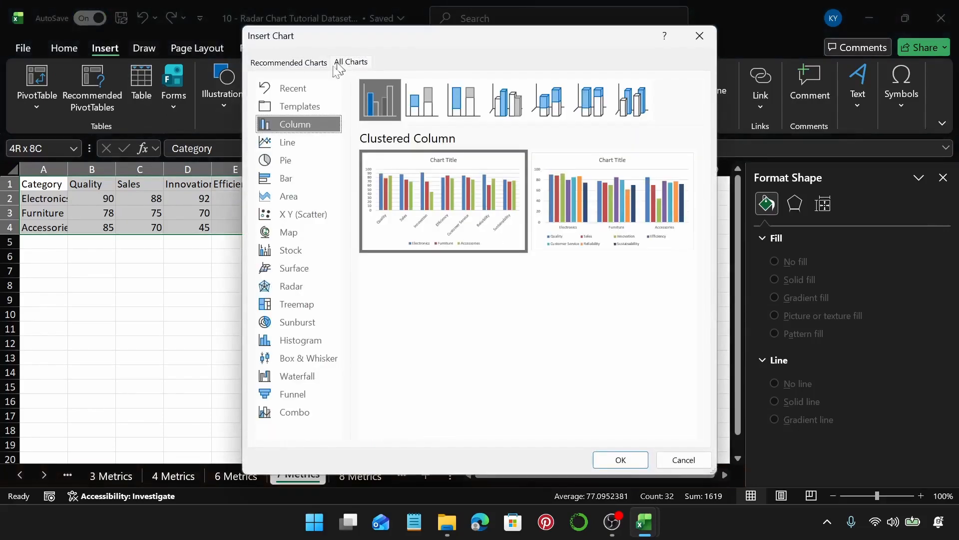
pyautogui.click(278, 285)
pyautogui.click(599, 456)
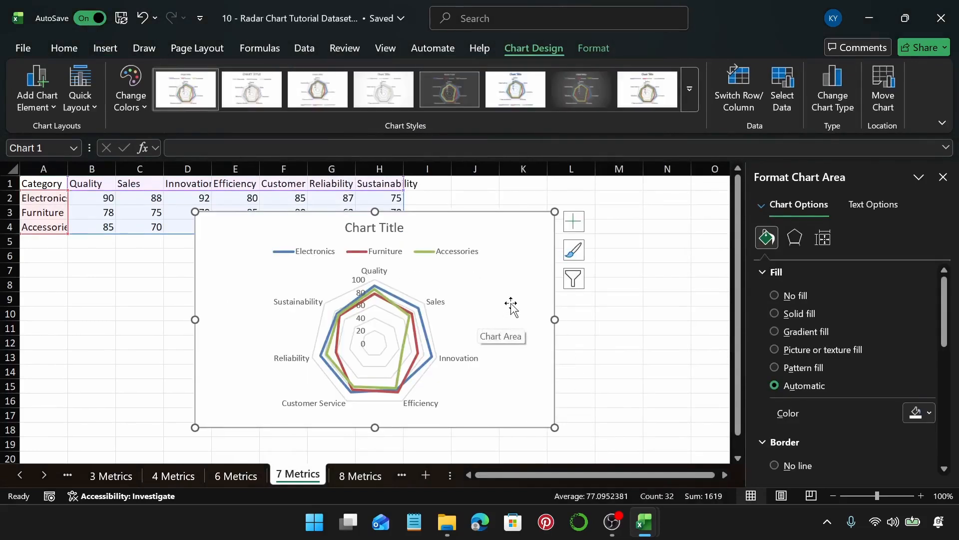
# - Insert a standard Radar chart on the 8 Metrics sheet from the data in A1:I4
pyautogui.click(364, 475)
pyautogui.click(53, 184)
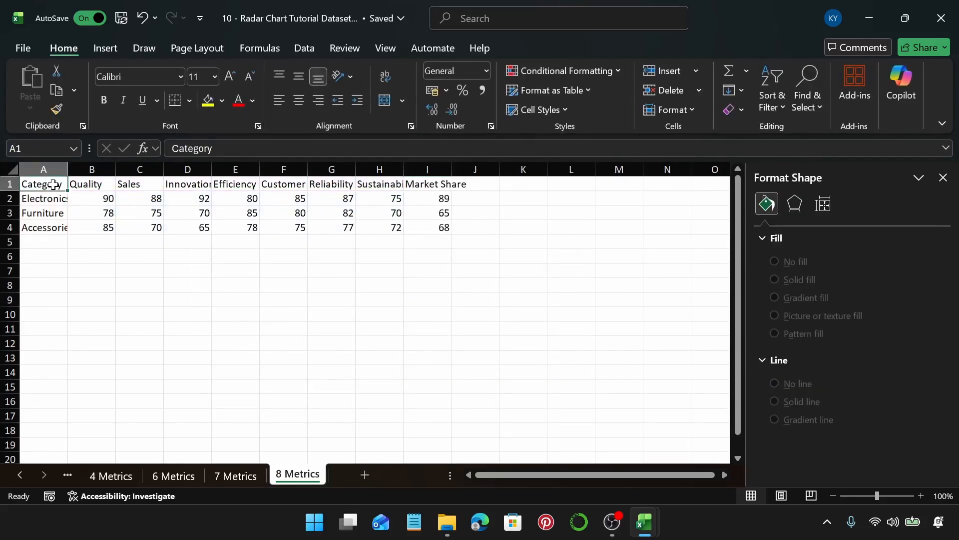
pyautogui.hotkey('ctrl', 'shift', 'Right')
pyautogui.hotkey('ctrl', 'shift', 'Down')
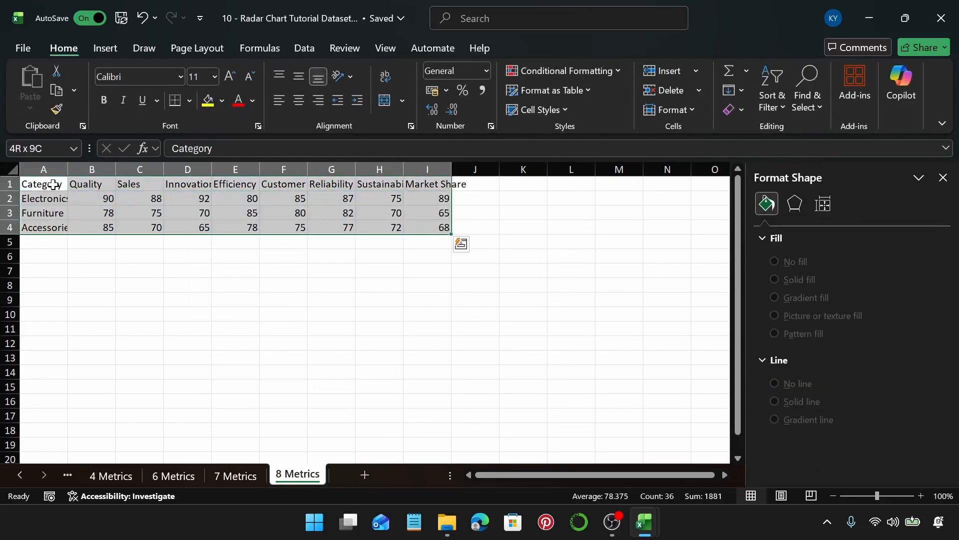
pyautogui.click(117, 52)
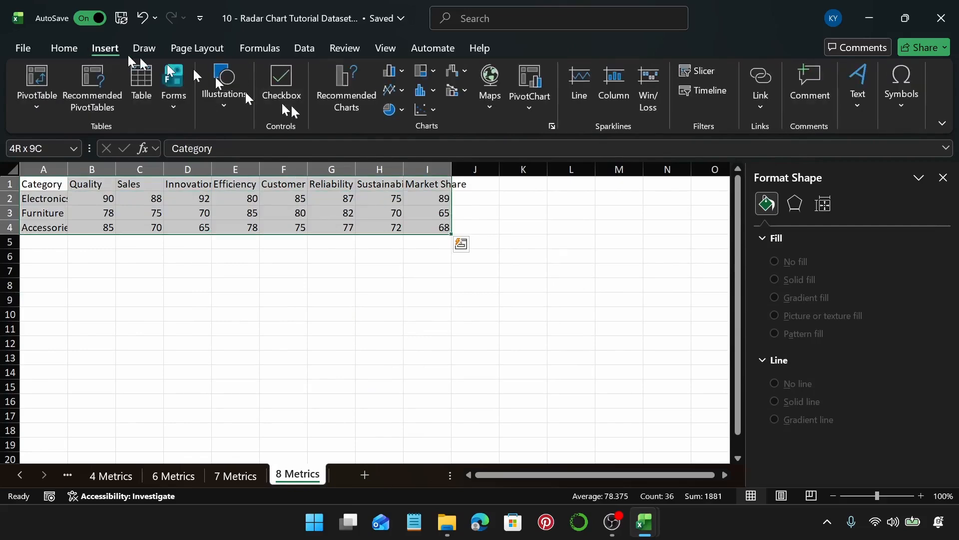
pyautogui.click(347, 95)
pyautogui.click(342, 63)
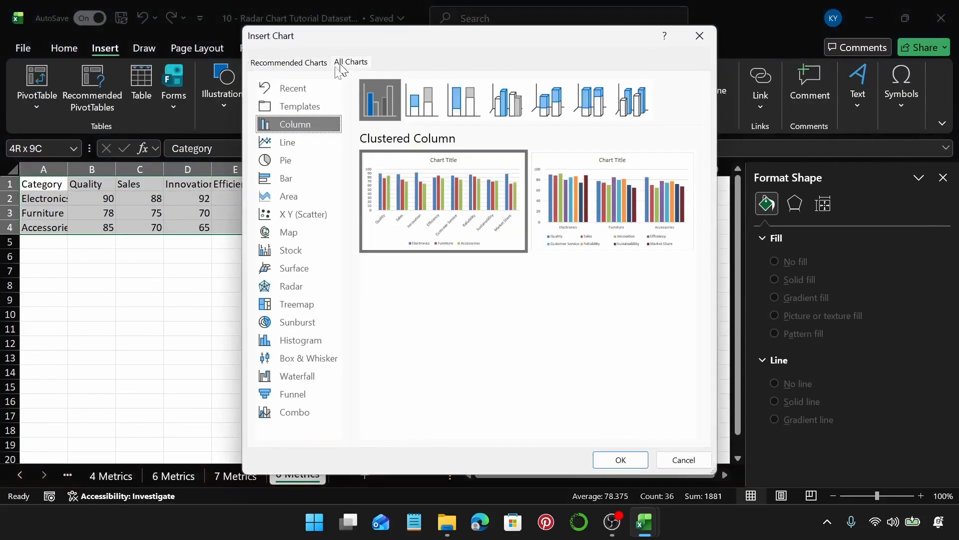
pyautogui.click(300, 283)
pyautogui.click(483, 105)
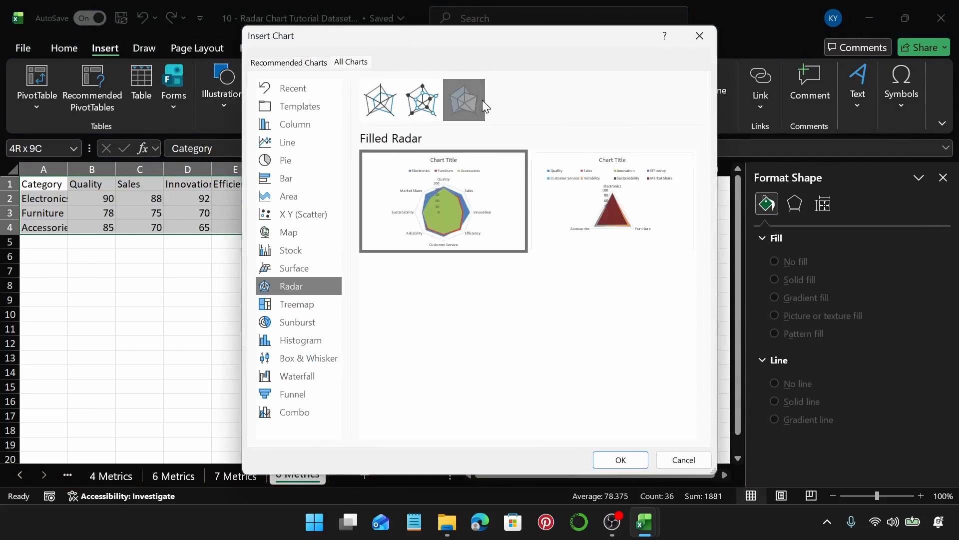
pyautogui.click(380, 100)
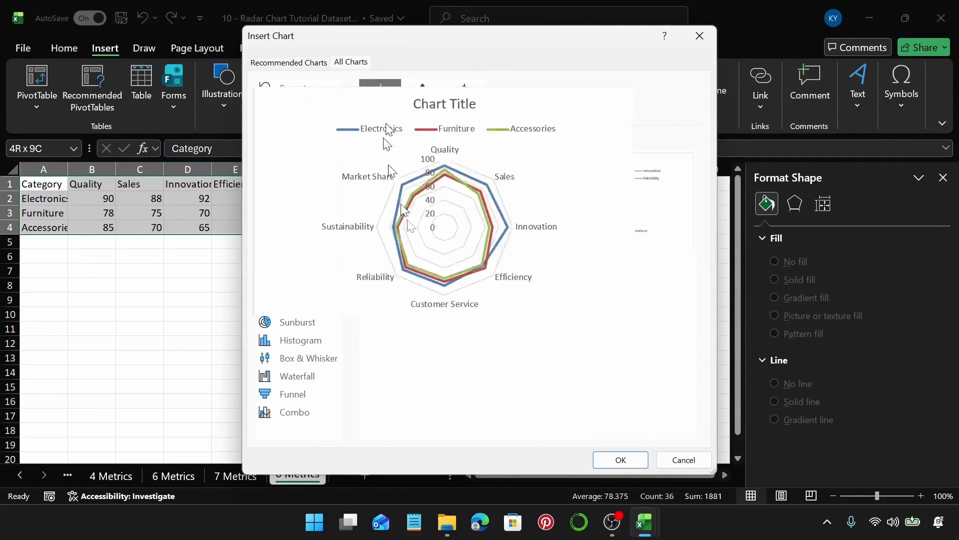
pyautogui.click(615, 458)
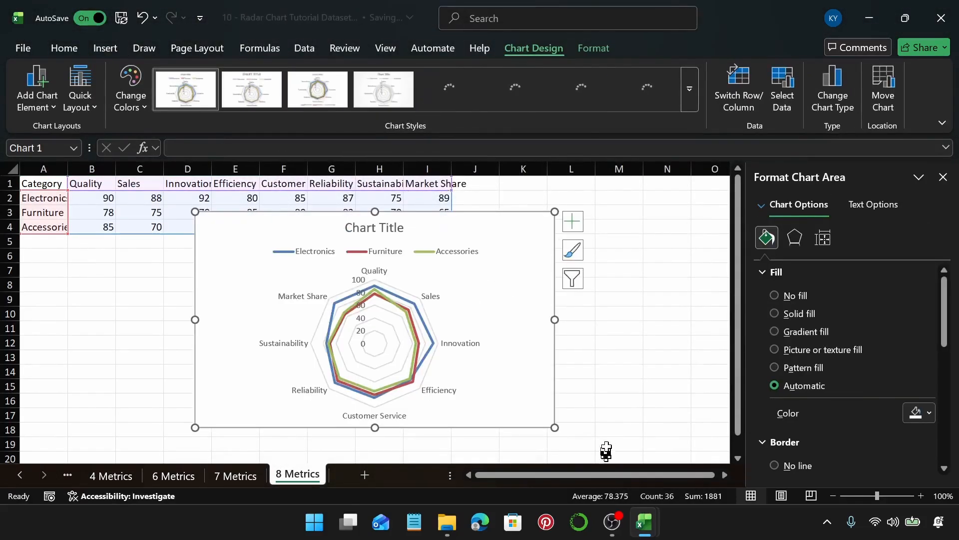